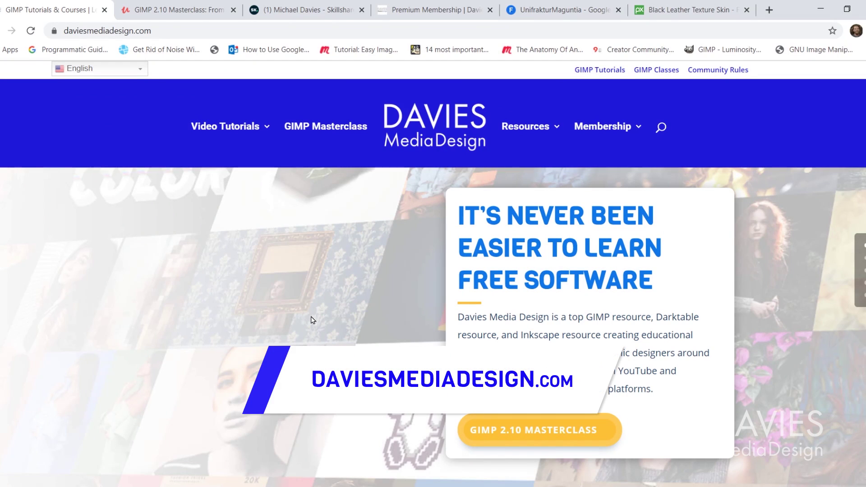
Step: Scroll down through the Davies Media Design homepage content
scroll(312, 322, down, 6)
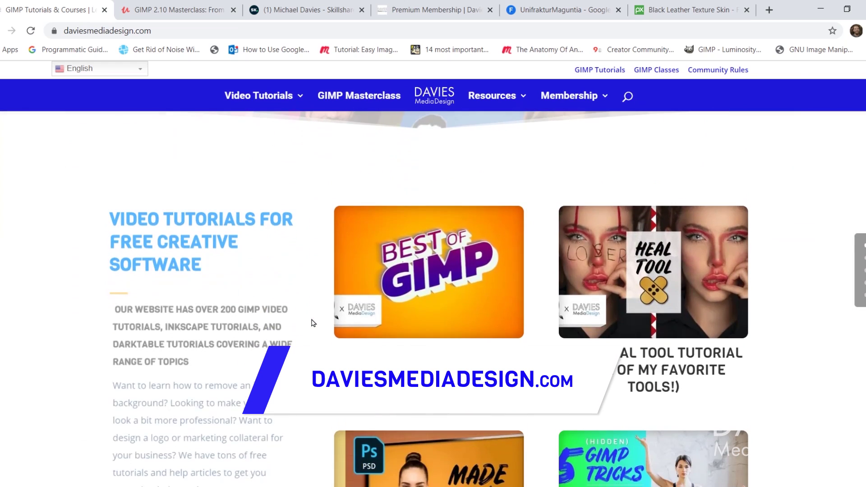
scroll(312, 324, down, 7)
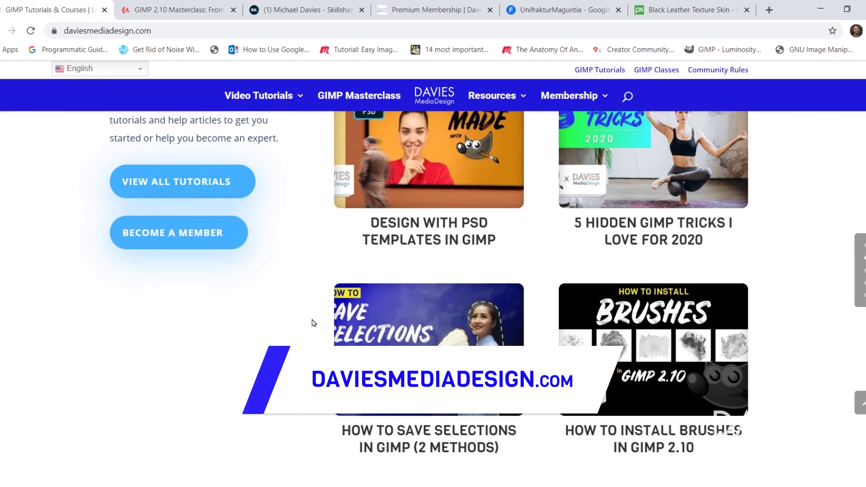
scroll(313, 323, down, 6)
scroll(313, 323, down, 1)
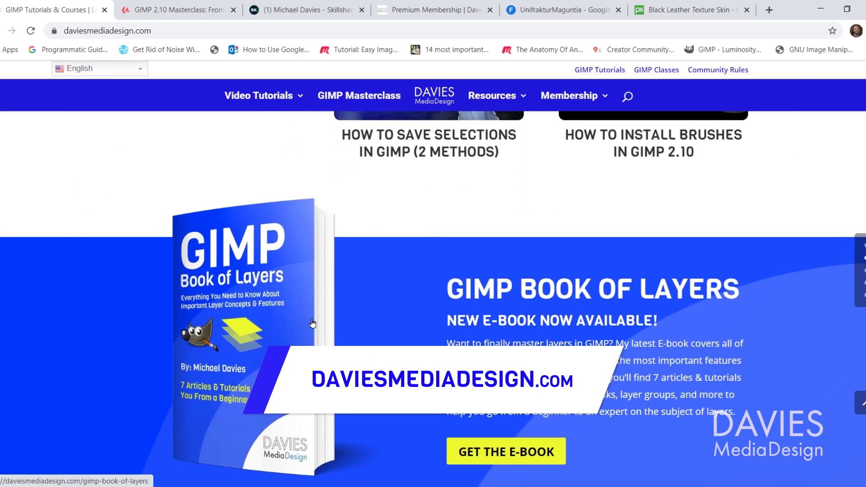
scroll(312, 323, down, 5)
scroll(313, 323, down, 6)
scroll(312, 323, down, 8)
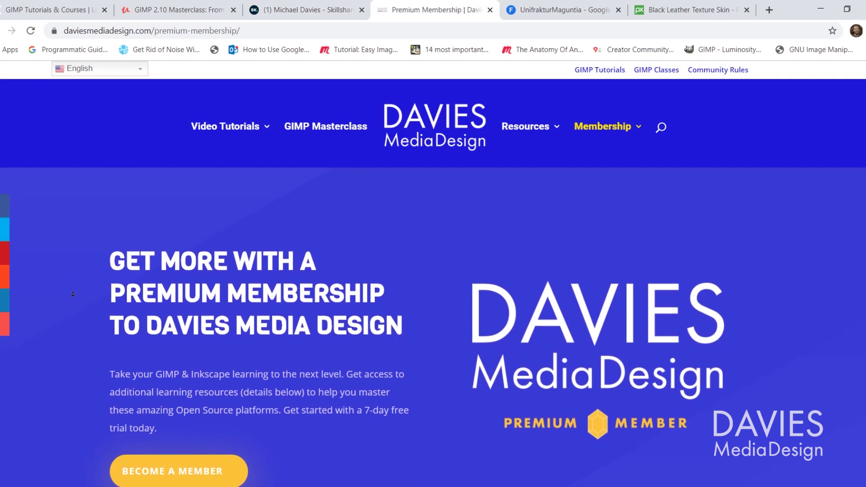
scroll(74, 288, down, 1)
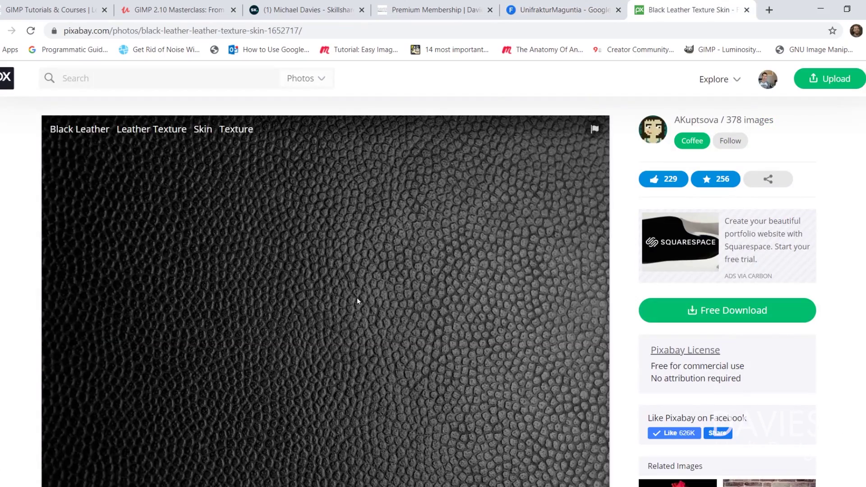
Step: View the black leather texture's Pixabay download sizes, then close the size options
scroll(438, 285, down, 2)
scroll(435, 282, up, 2)
click(733, 315)
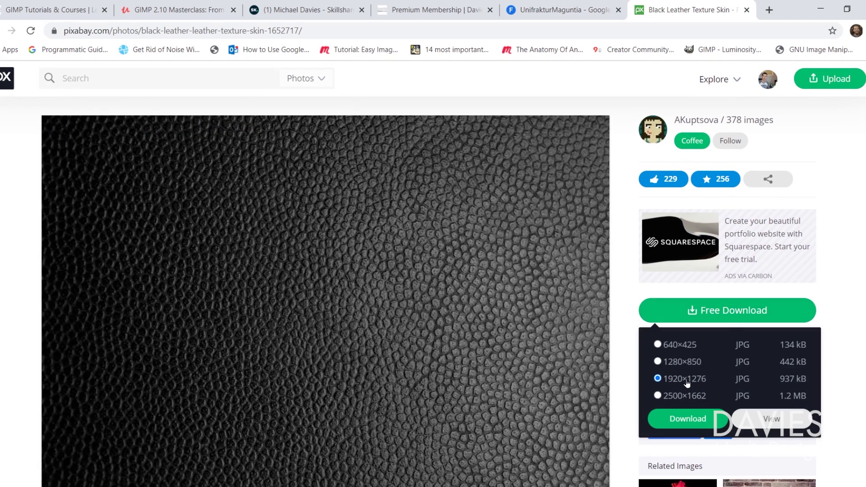
click(857, 257)
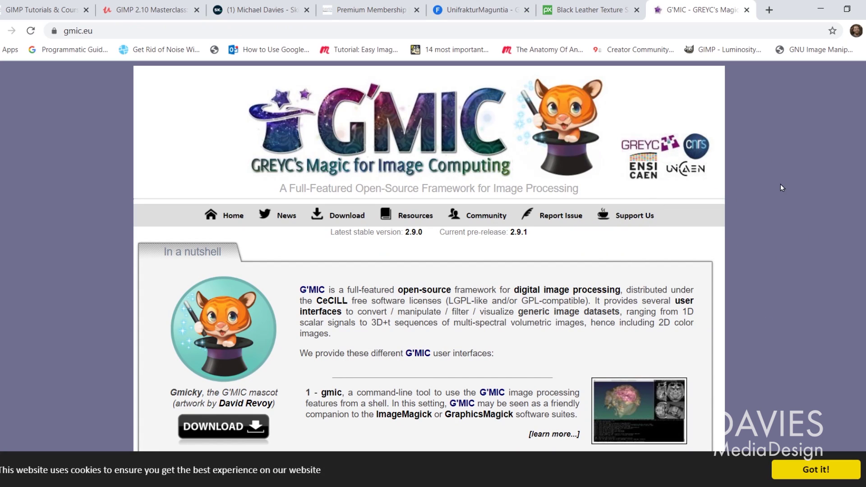
Step: Go to the G'MIC Download page and scroll to the GIMP plug-in packages
click(348, 217)
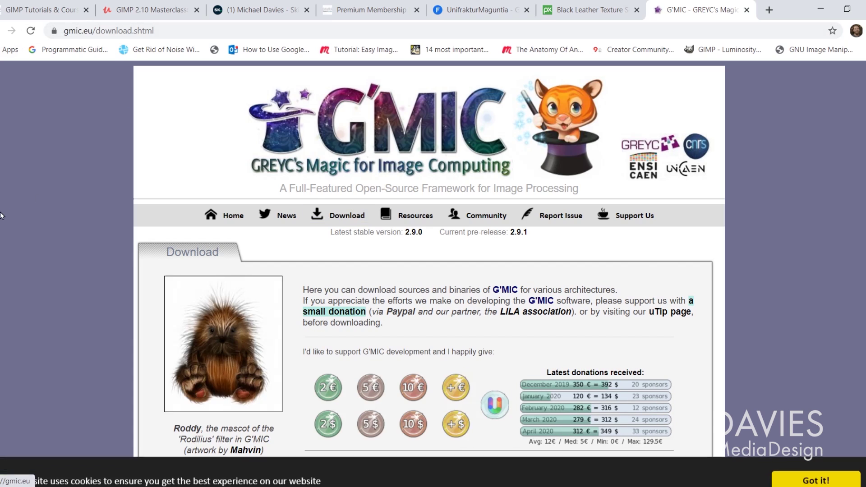
scroll(79, 200, down, 5)
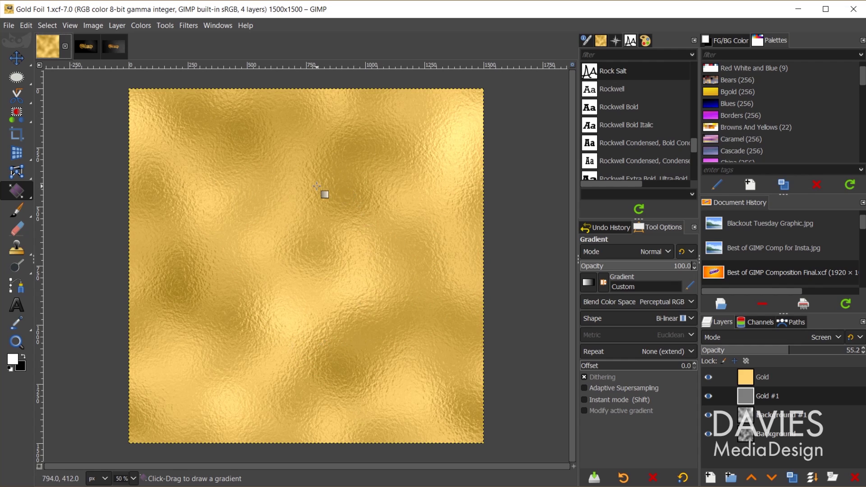
Step: Switch to the Gold Text Composition image, select its Background layer and zoom to view it whole
click(86, 47)
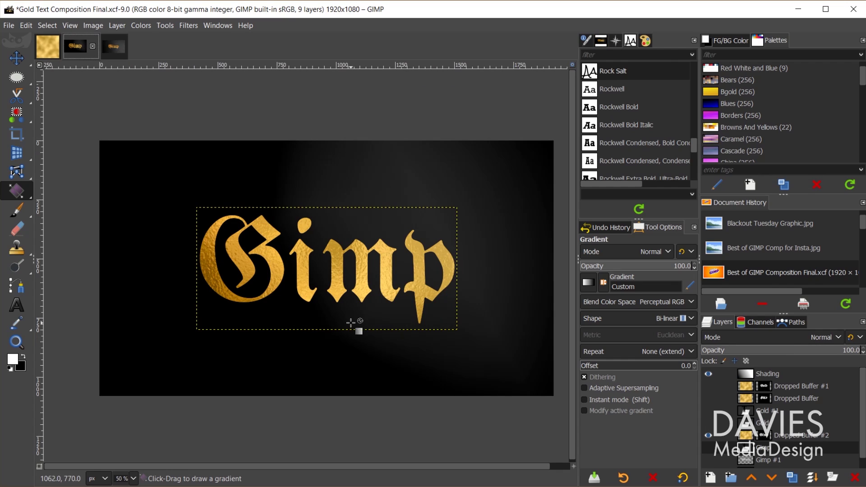
scroll(752, 453, down, 1)
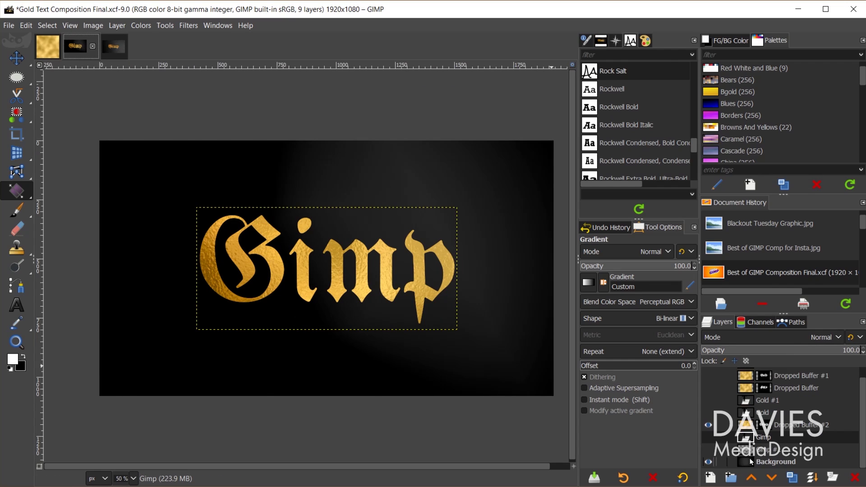
click(762, 461)
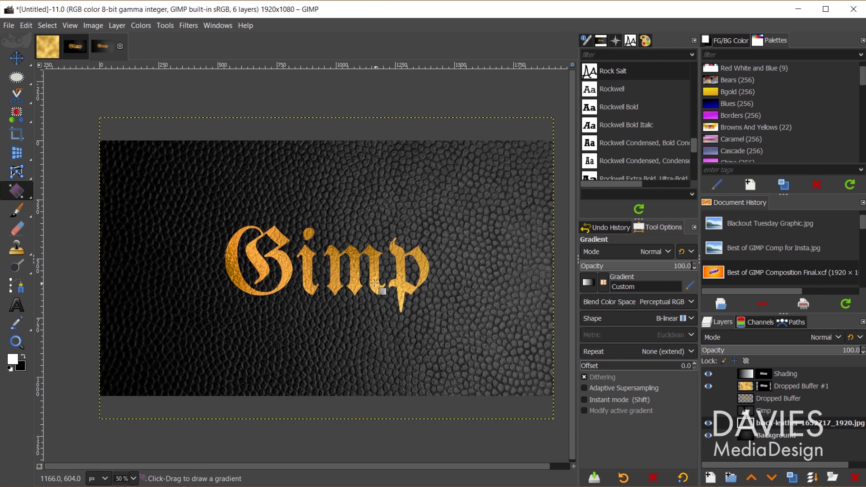
scroll(375, 283, up, 2)
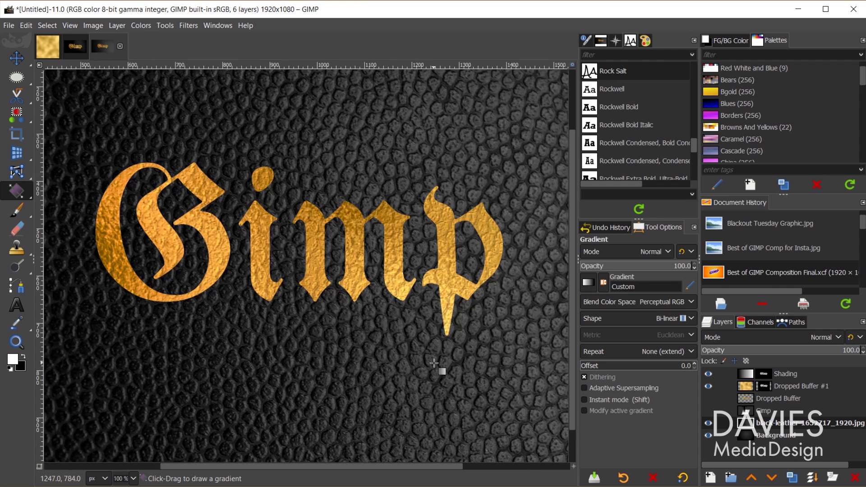
scroll(456, 358, down, 3)
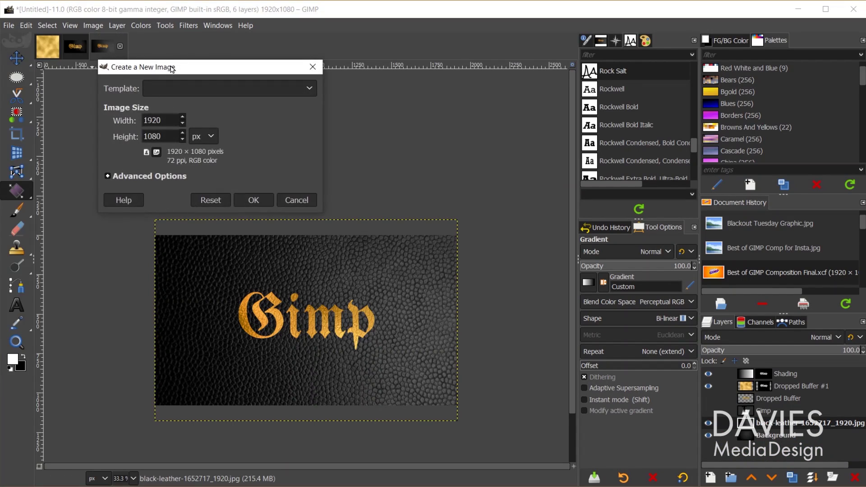
Step: Set the new image's width and height to 1500 pixels each
drag(172, 69, 329, 62)
drag(322, 114, 290, 114)
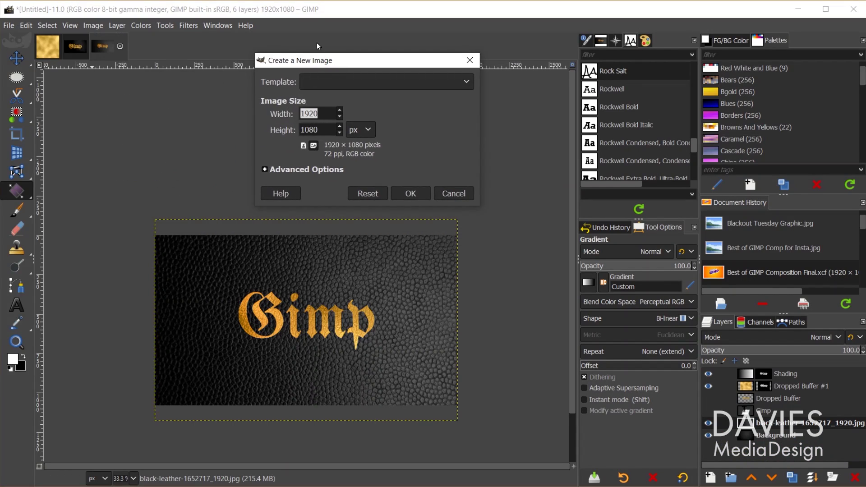
text(1500)
key(Tab)
text(1500)
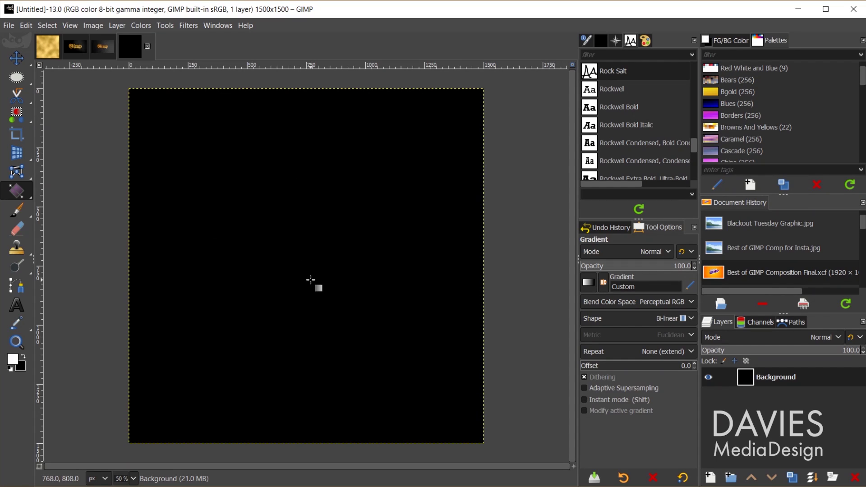
Step: Preview Solid Noise on the image, settling on size 4.000, detail 1 and Tileable on
click(188, 26)
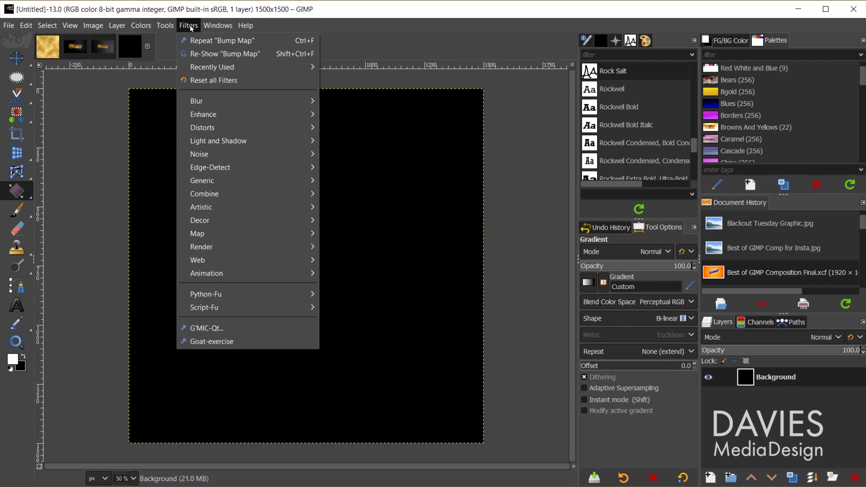
mouse_move(212, 249)
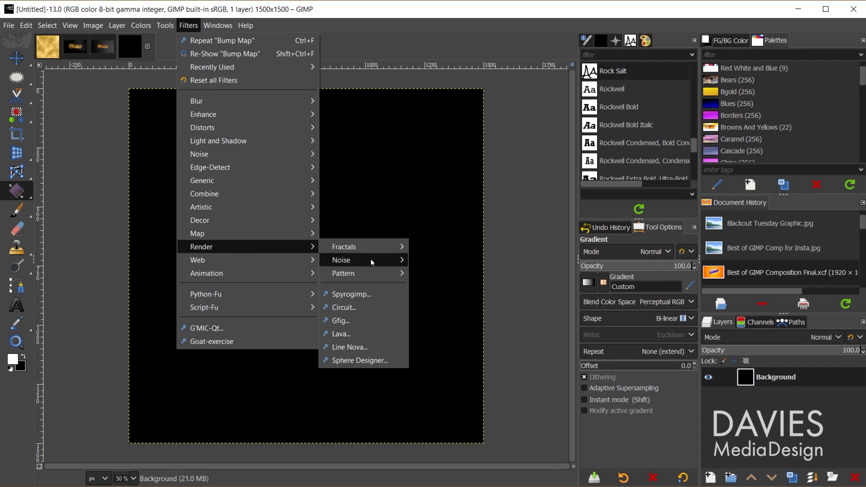
mouse_move(369, 261)
click(459, 313)
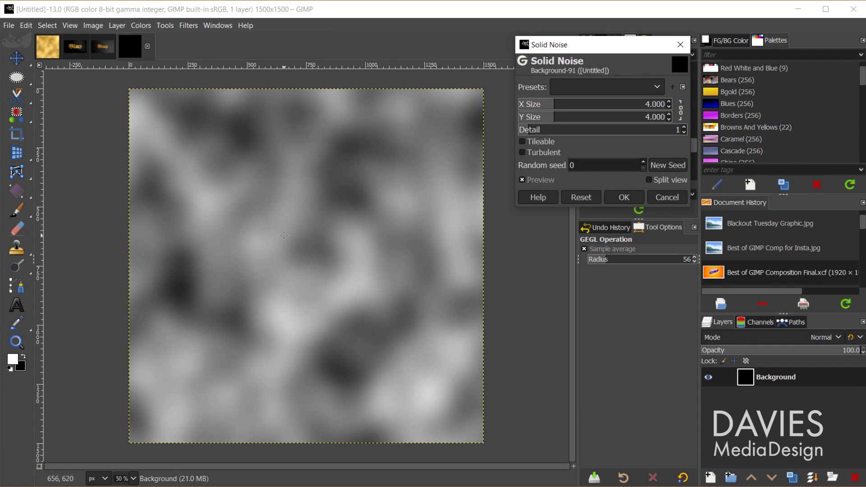
mouse_move(553, 100)
mouse_down()
mouse_move(524, 105)
mouse_move(606, 104)
mouse_move(554, 105)
mouse_up()
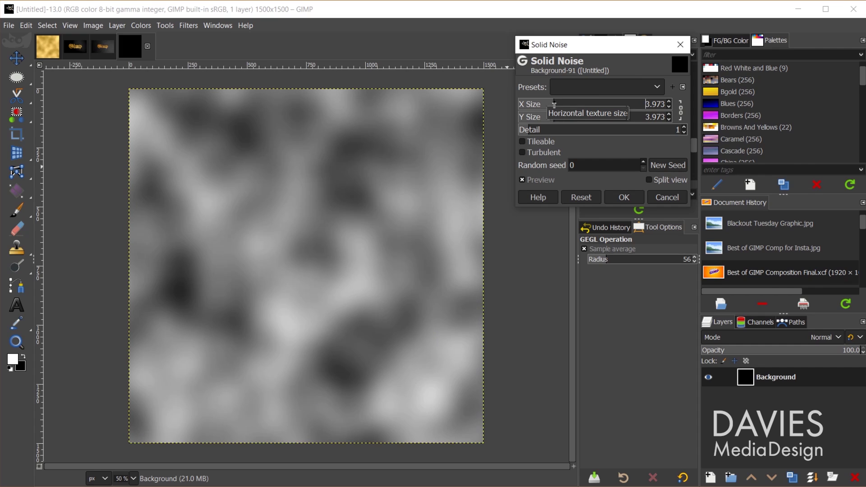
click(591, 199)
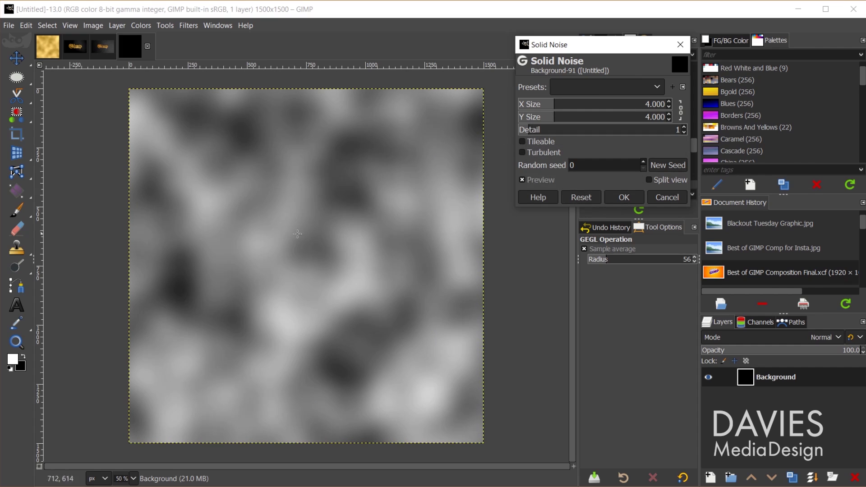
drag(537, 130, 578, 130)
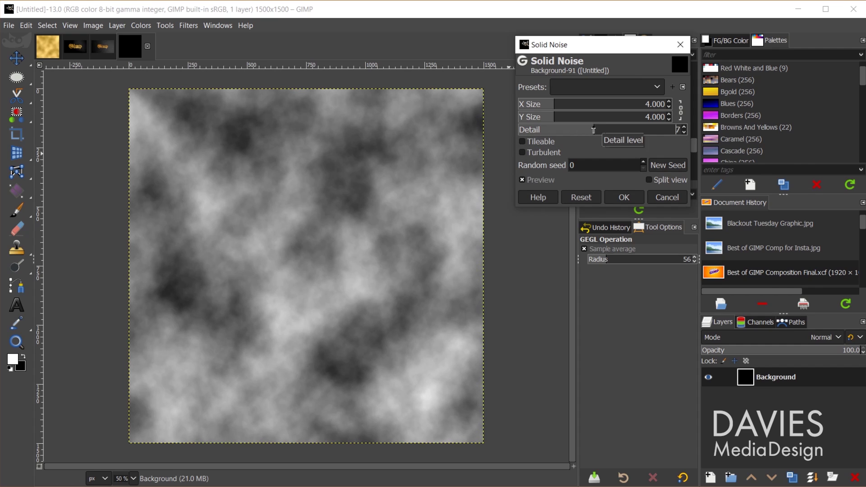
drag(594, 130, 527, 130)
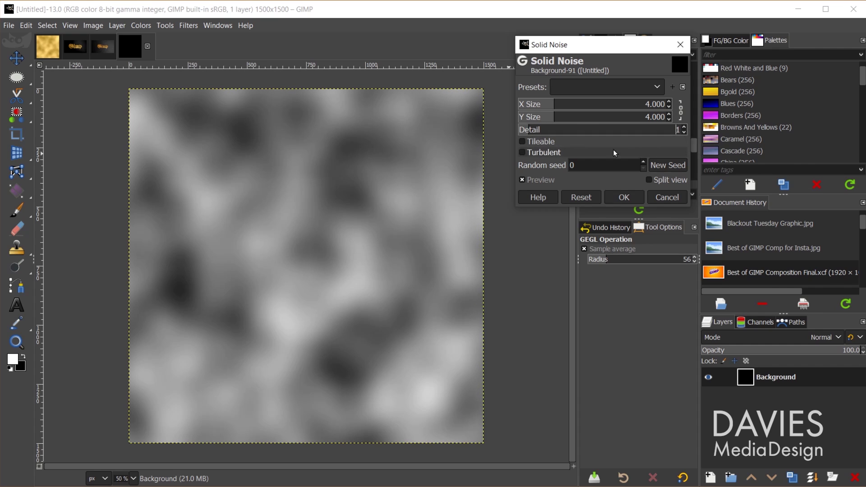
click(523, 143)
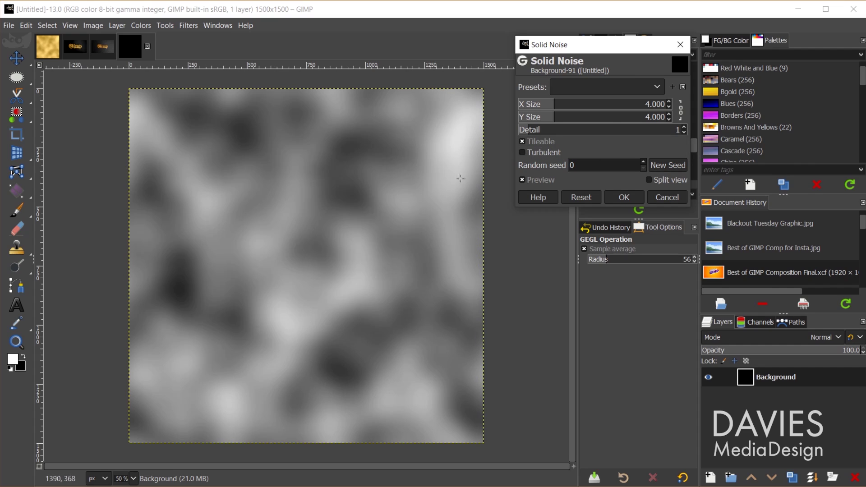
Step: Turn Tileable off and step the random seed up through noise patterns to 11
click(523, 143)
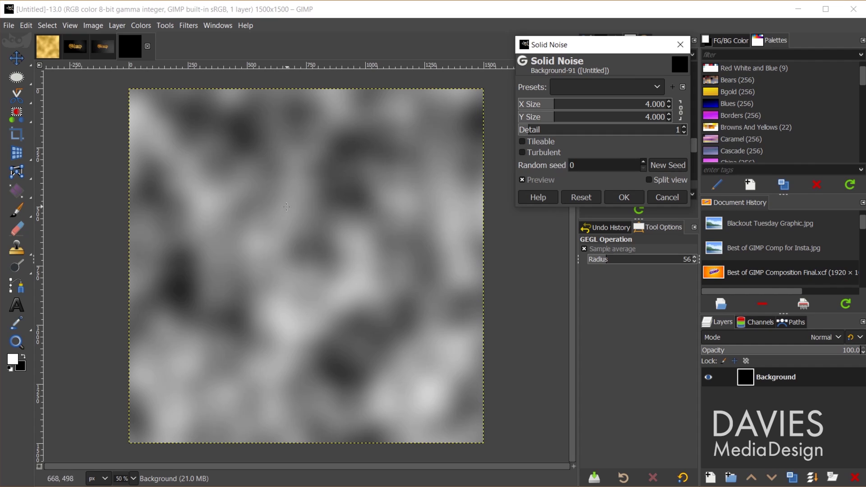
click(644, 162)
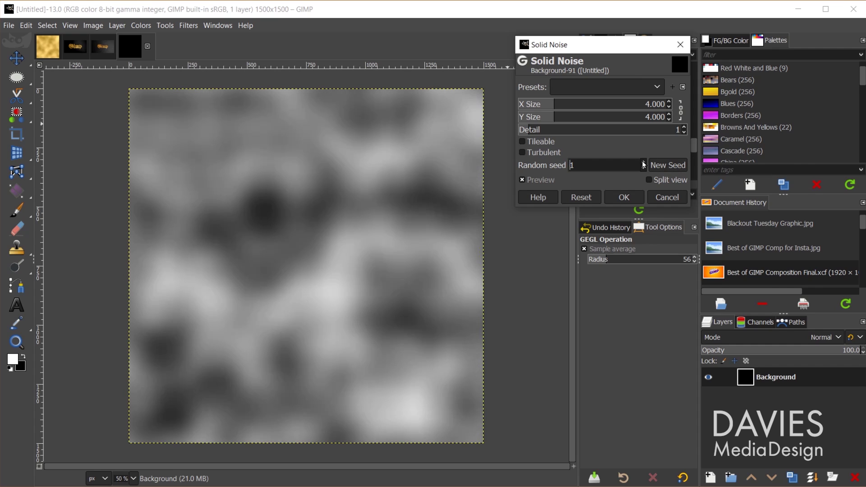
click(644, 162)
click(644, 163)
click(643, 163)
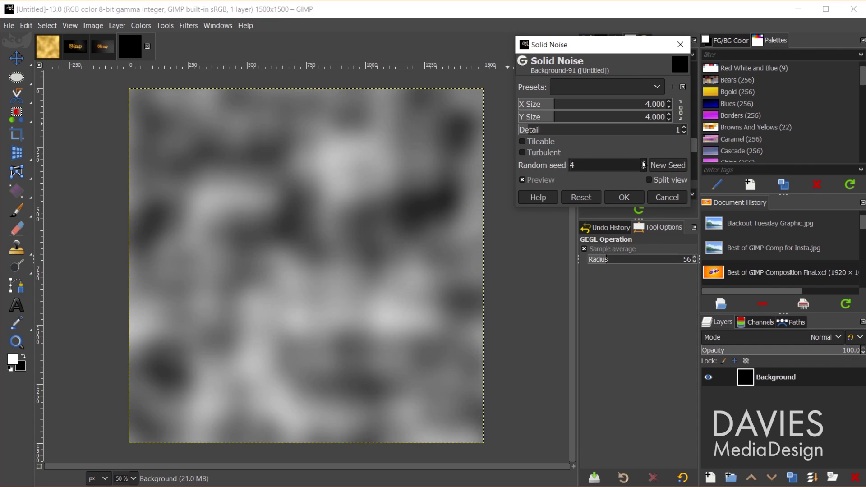
click(644, 162)
click(643, 162)
click(643, 162)
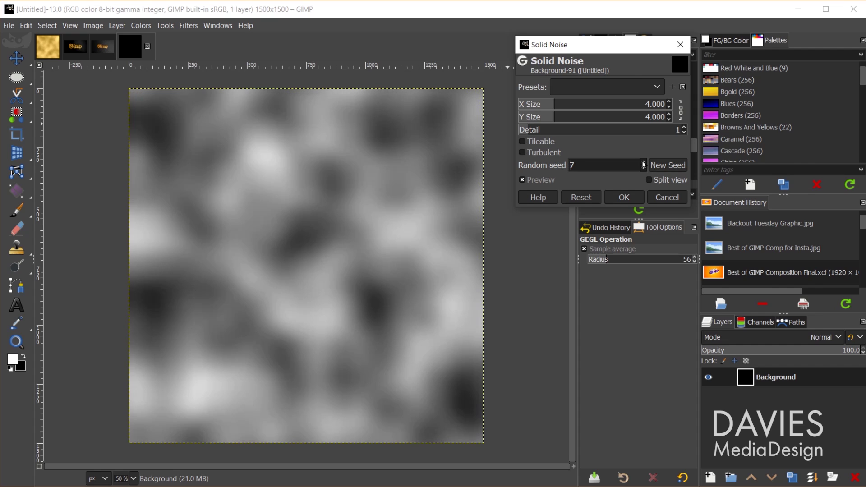
click(643, 162)
click(643, 163)
click(643, 162)
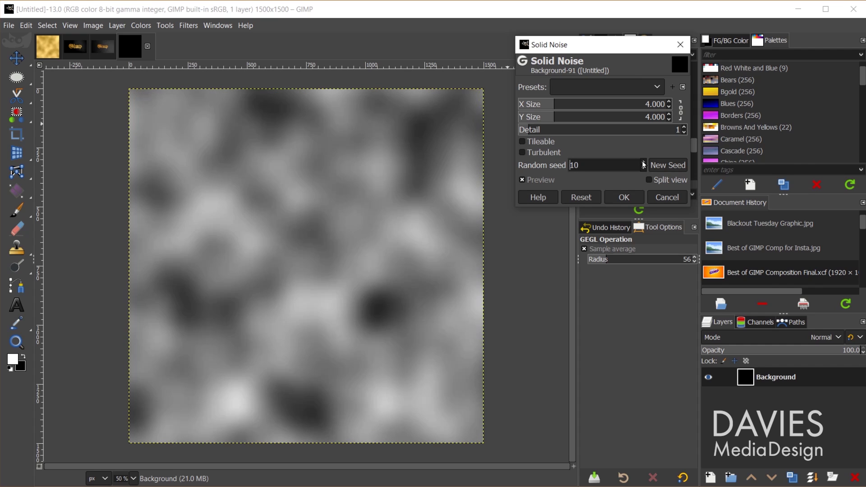
click(644, 163)
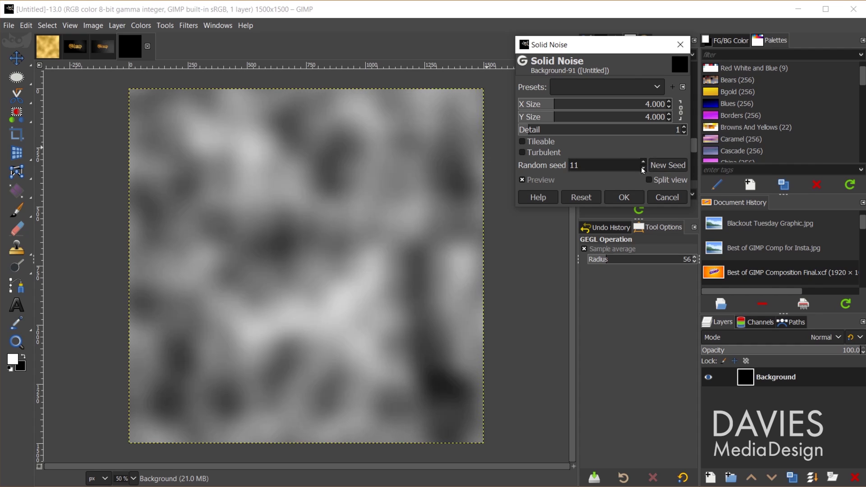
Step: Lower the random seed to 2 and apply the solid noise to the Background
click(644, 167)
click(644, 168)
click(643, 168)
click(643, 168)
click(644, 168)
click(643, 168)
click(643, 168)
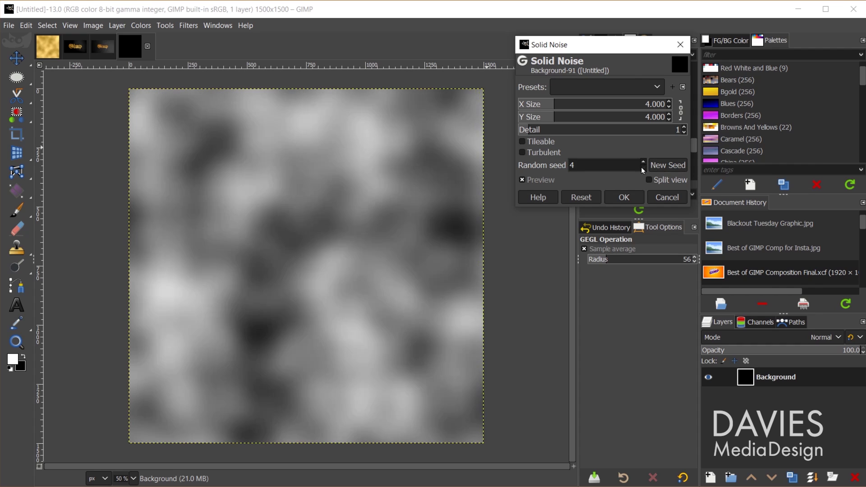
click(644, 168)
click(644, 168)
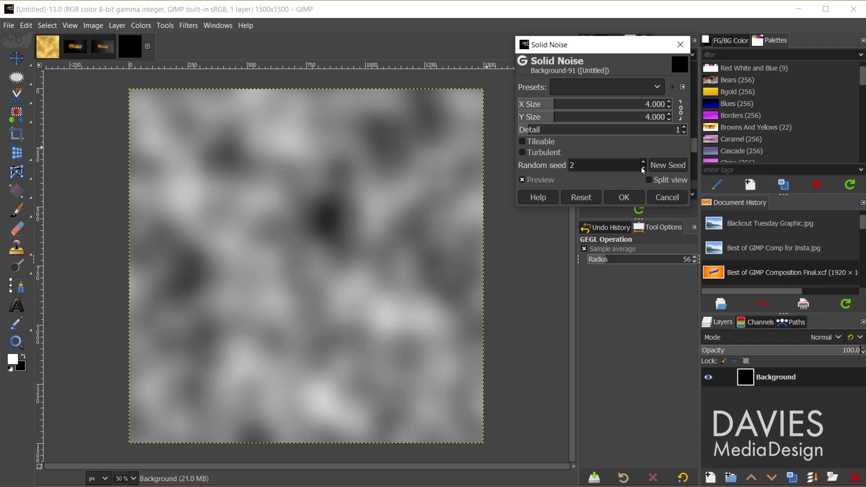
click(623, 197)
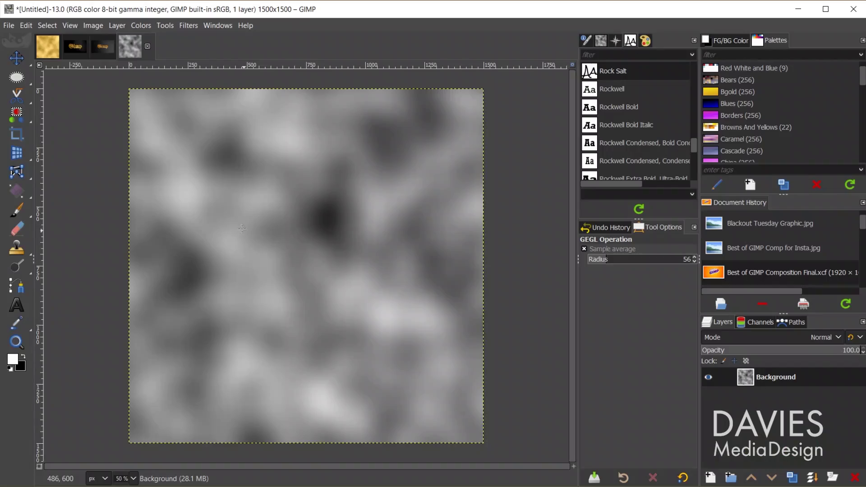
Step: In G'MIC-Qt, select the Textured Glass filter via a 'textured' search, with output set to New layer(s)
click(193, 25)
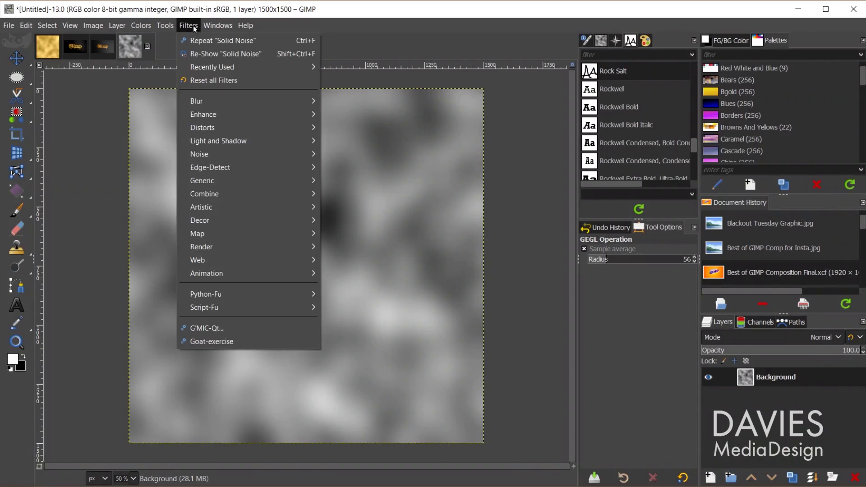
click(218, 328)
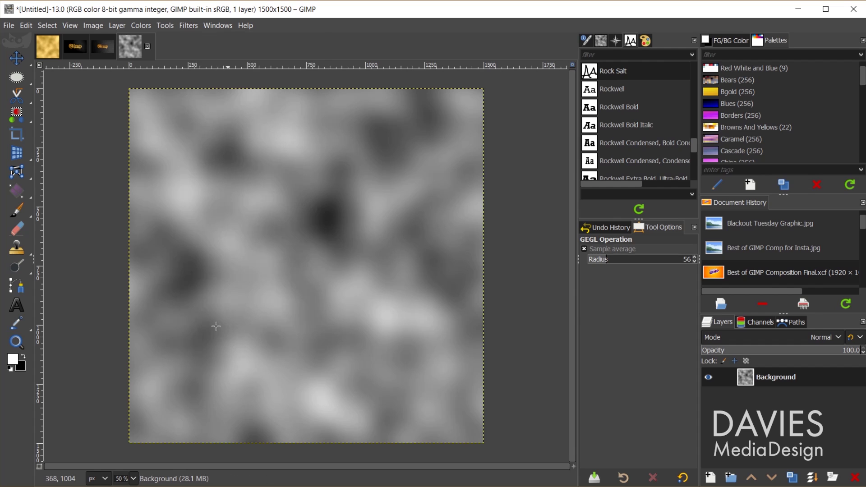
drag(361, 34, 501, 61)
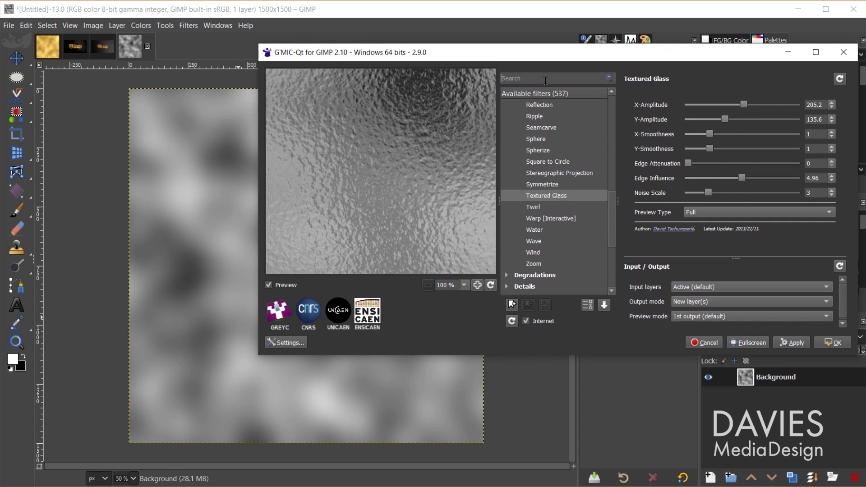
text(textured)
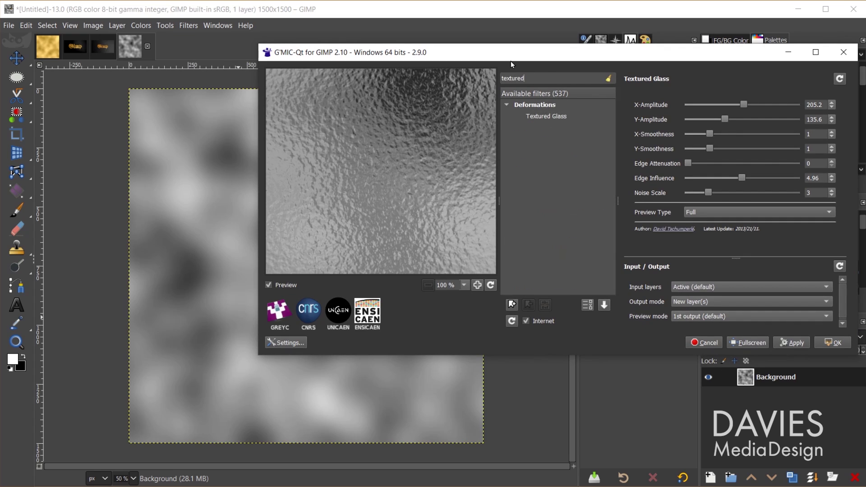
click(548, 117)
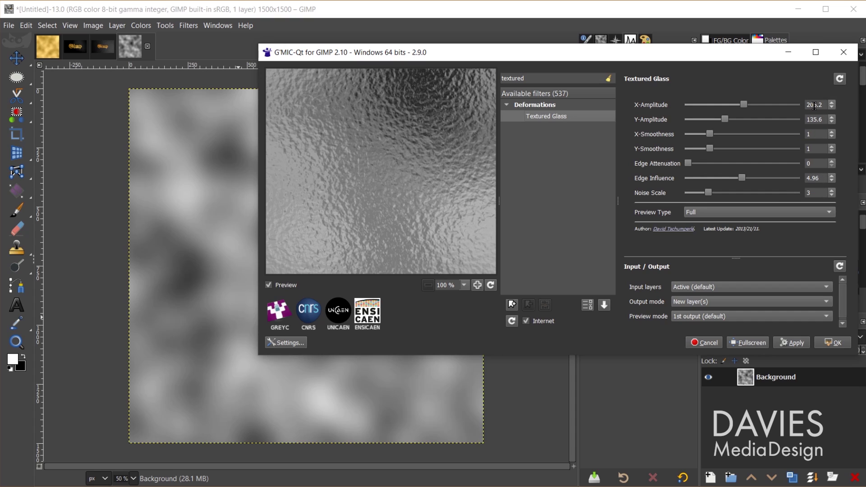
drag(744, 55, 668, 54)
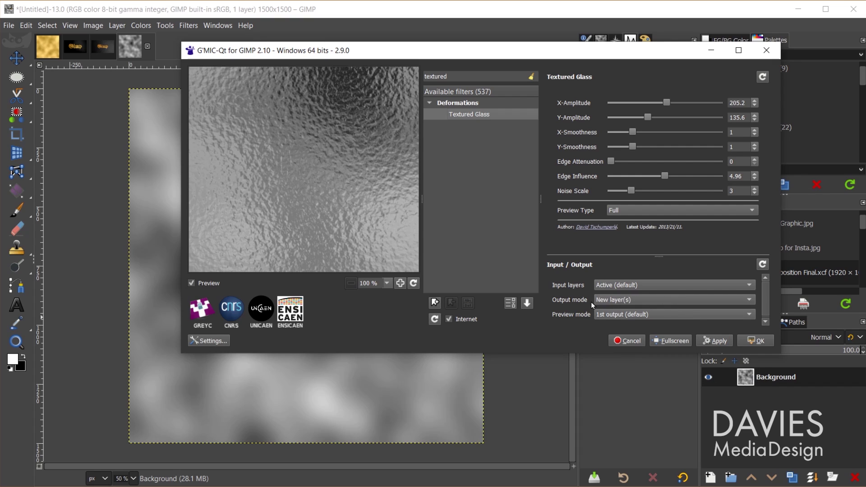
click(629, 300)
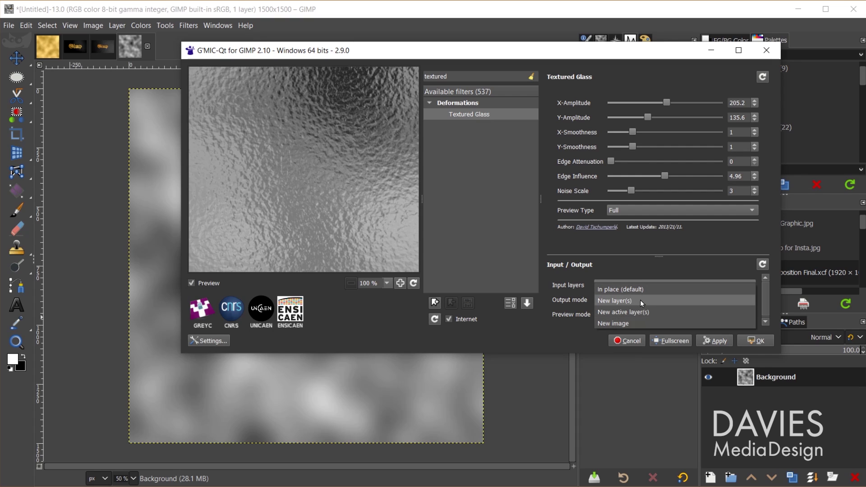
click(641, 299)
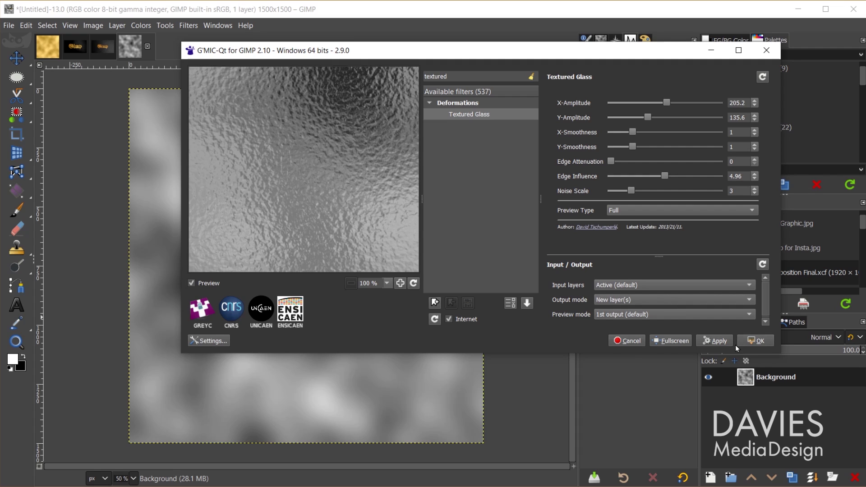
Step: Apply Textured Glass as a new layer and toggle its visibility to compare
click(748, 341)
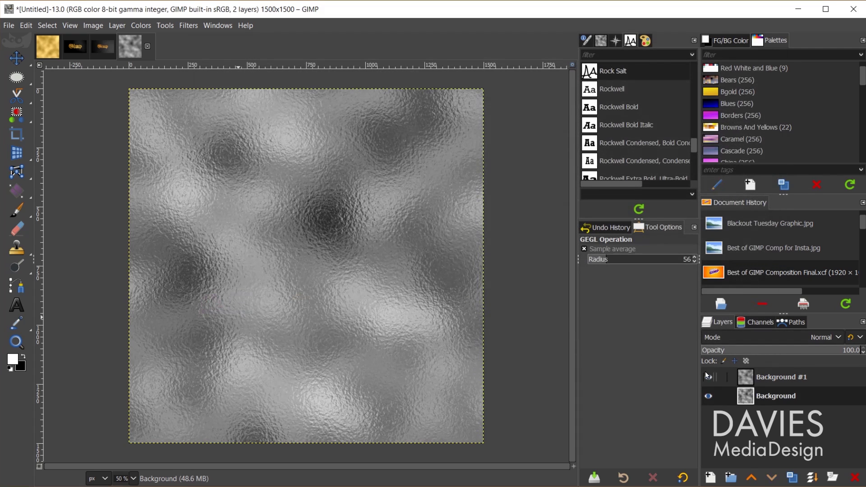
click(708, 377)
click(711, 378)
Step: Rename the textured-glass layer to 'Foil Texture'
double_click(782, 379)
text(Foil Texture)
key(Return)
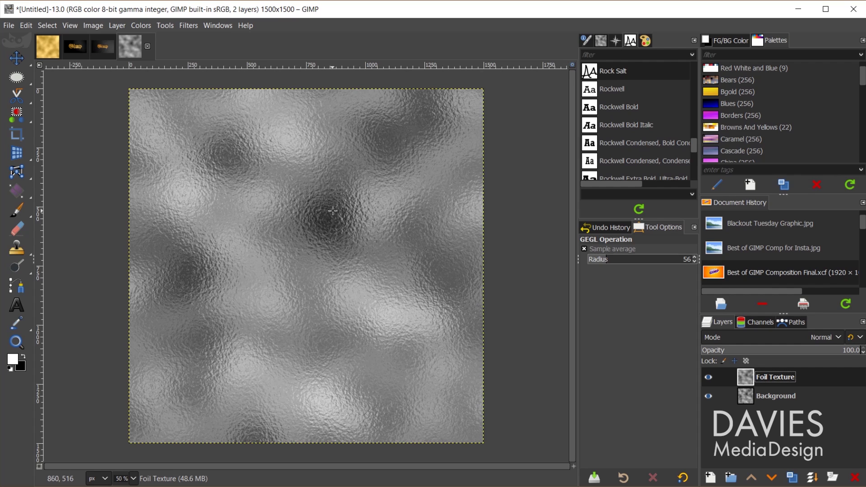
Step: Create a new layer named Gold filled with pale yellow foreground colour ffe169
click(711, 477)
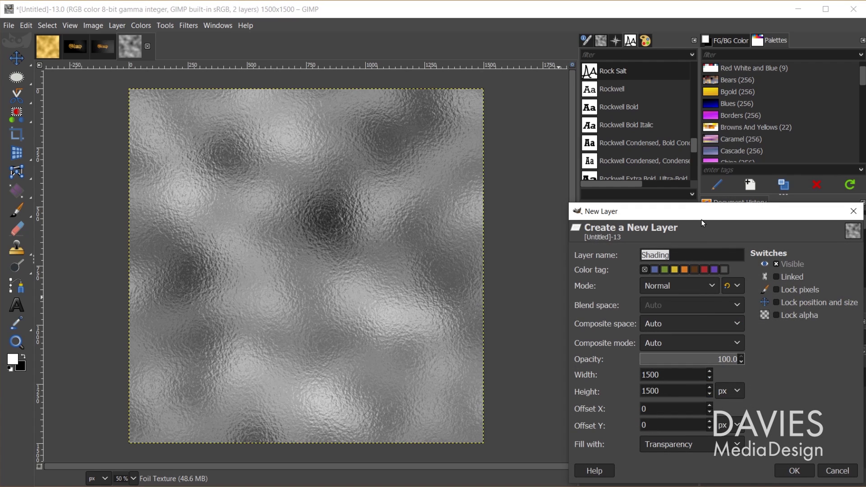
drag(702, 221, 609, 125)
text(Gold)
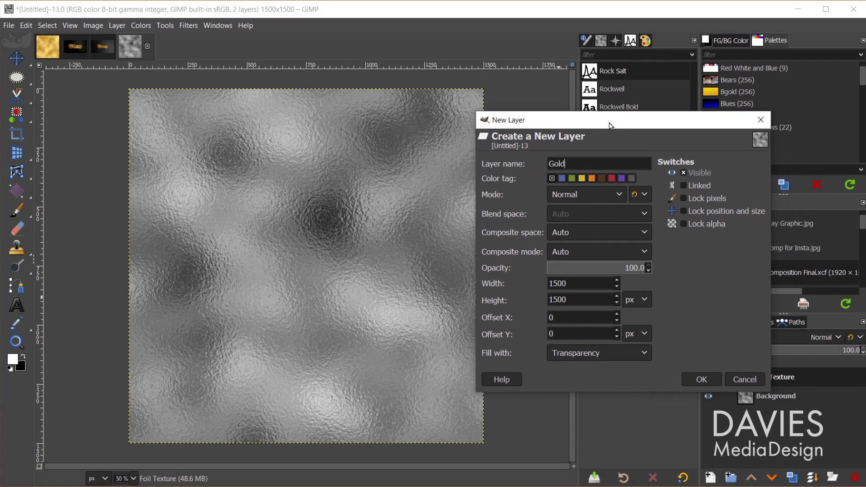
click(600, 358)
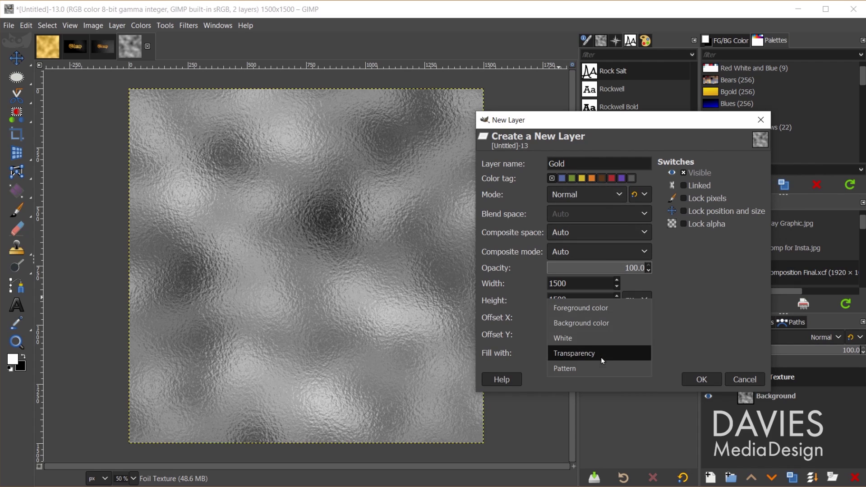
click(616, 312)
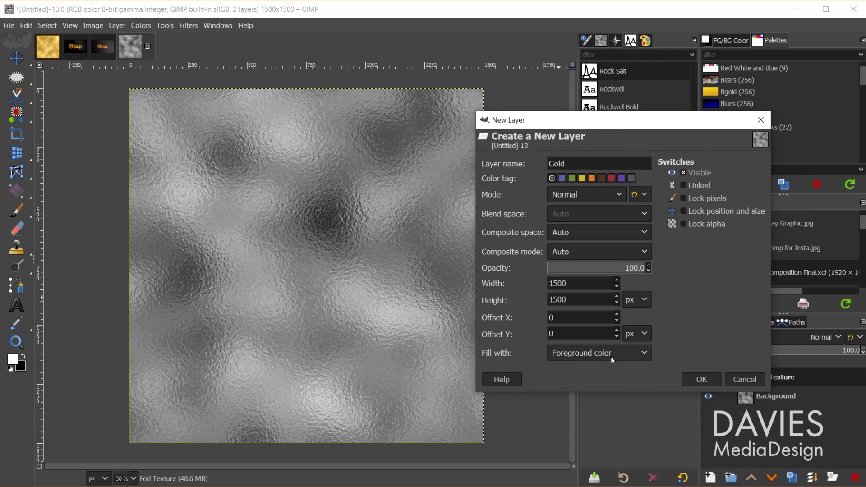
click(13, 360)
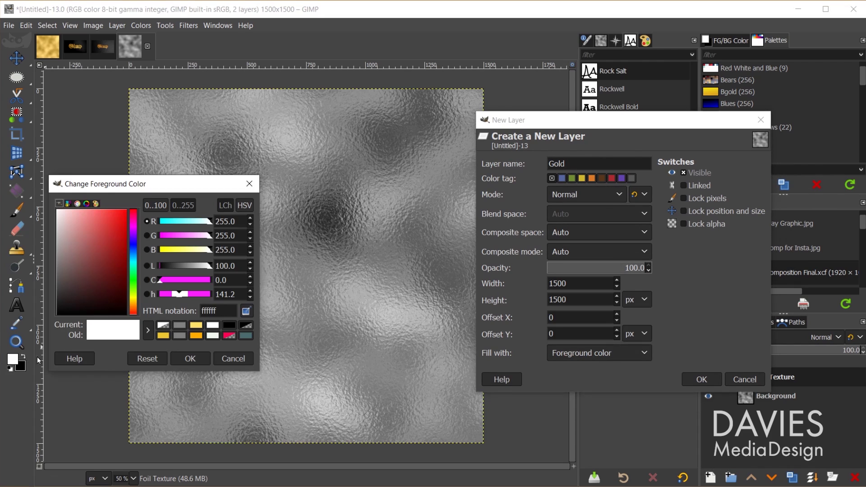
click(201, 325)
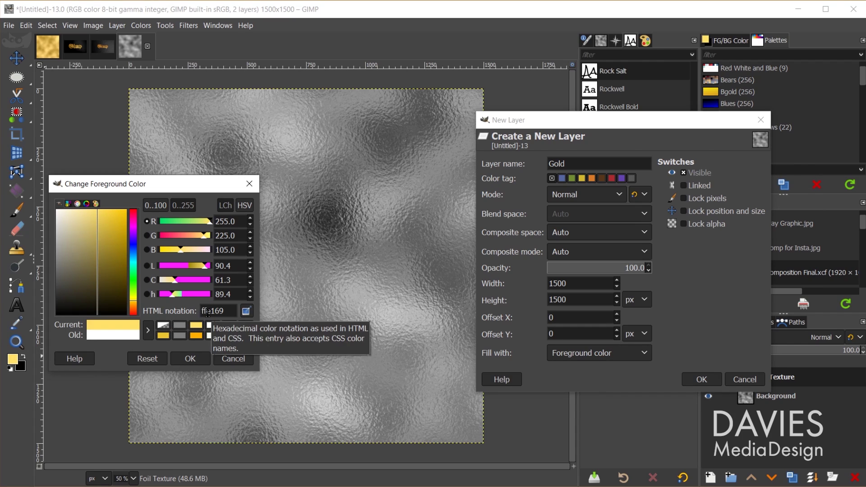
click(190, 359)
click(703, 380)
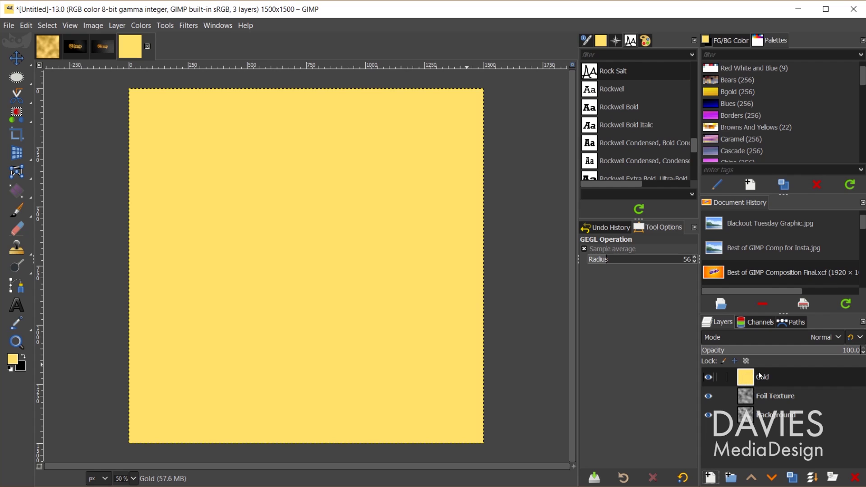
Step: Set the Gold layer's blend mode to LCh Color
click(773, 340)
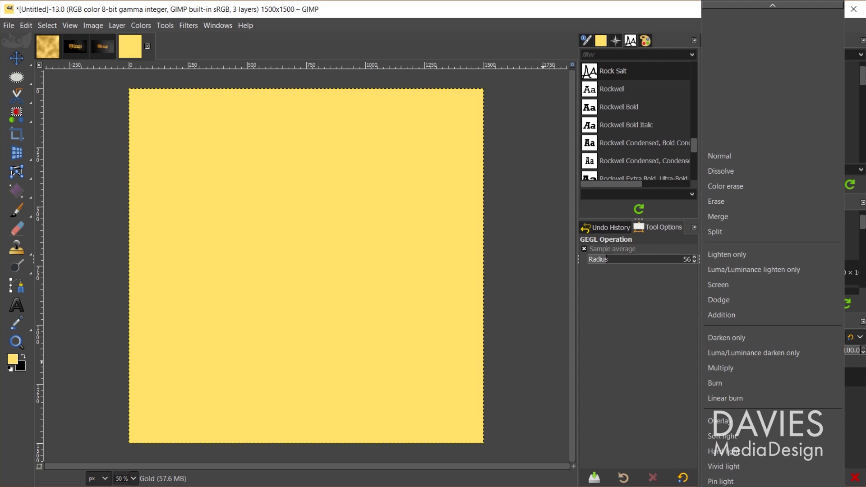
scroll(764, 479, down, 5)
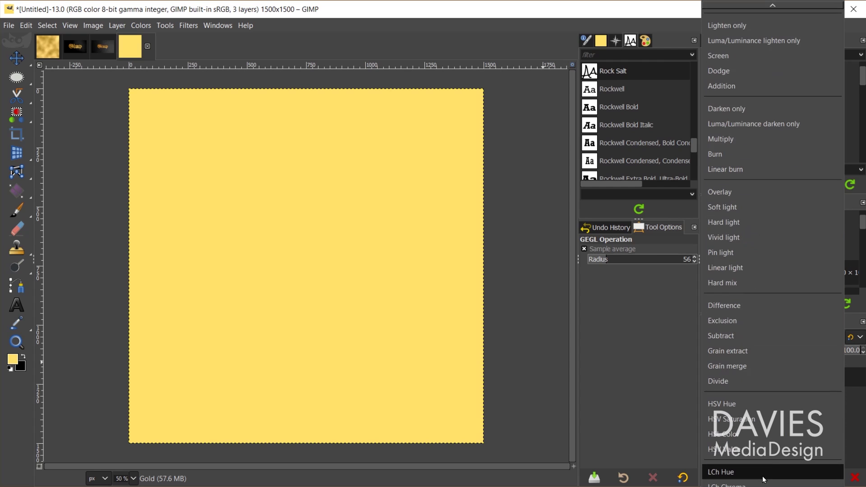
scroll(764, 480, down, 2)
click(760, 465)
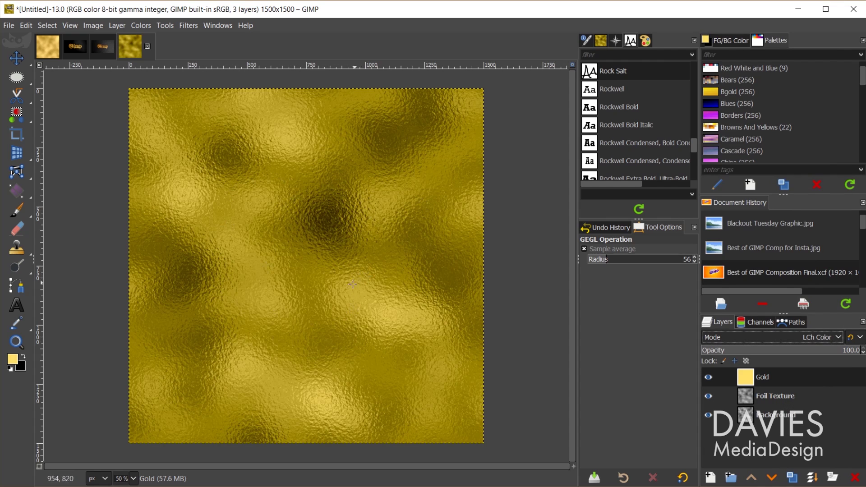
Step: Apply a Hue-Saturation adjustment to the Gold layer: hue -10, lightness 30.9, saturation 8.6
click(145, 26)
click(157, 79)
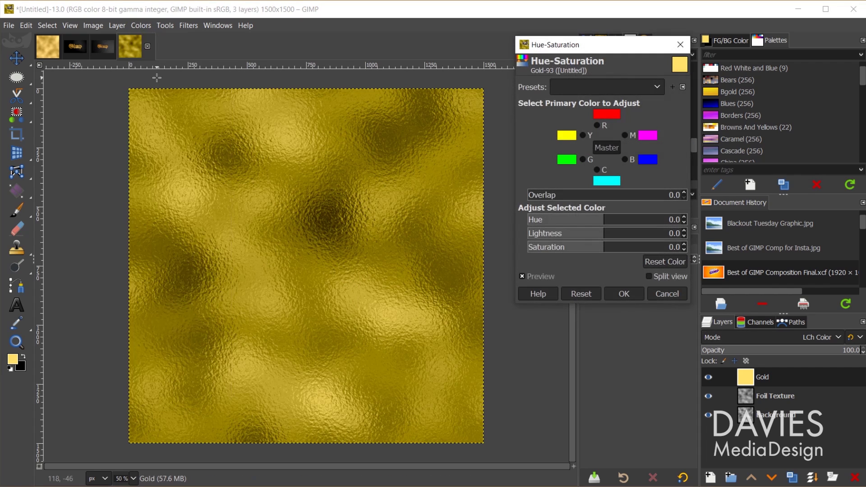
drag(592, 45, 589, 102)
drag(598, 273, 607, 306)
click(549, 331)
click(550, 331)
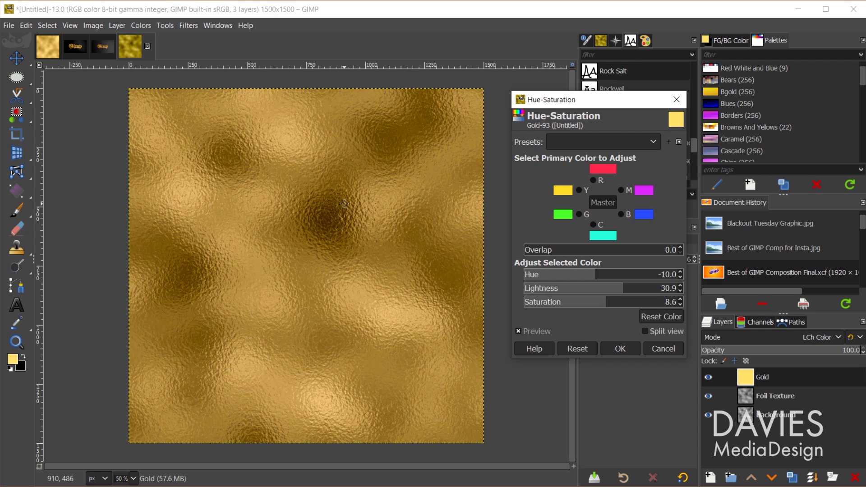
click(622, 349)
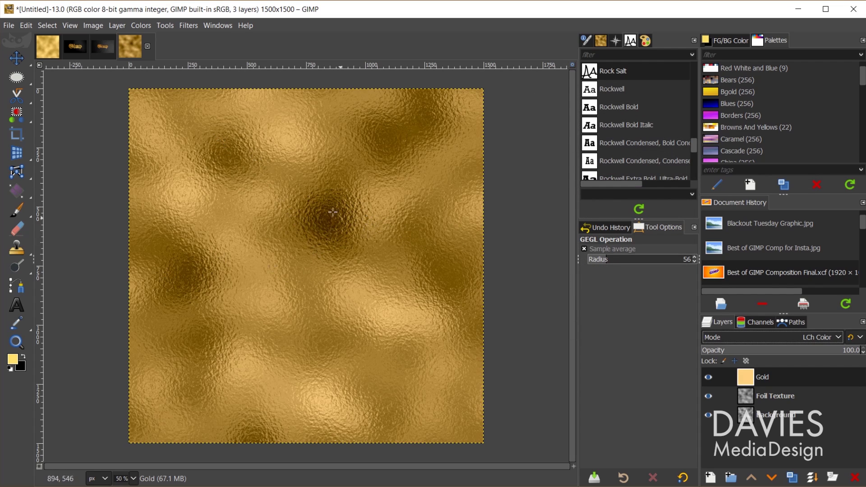
Step: Create a new layer named 'Gray' filled with the mid-grey 808080 foreground colour
click(710, 479)
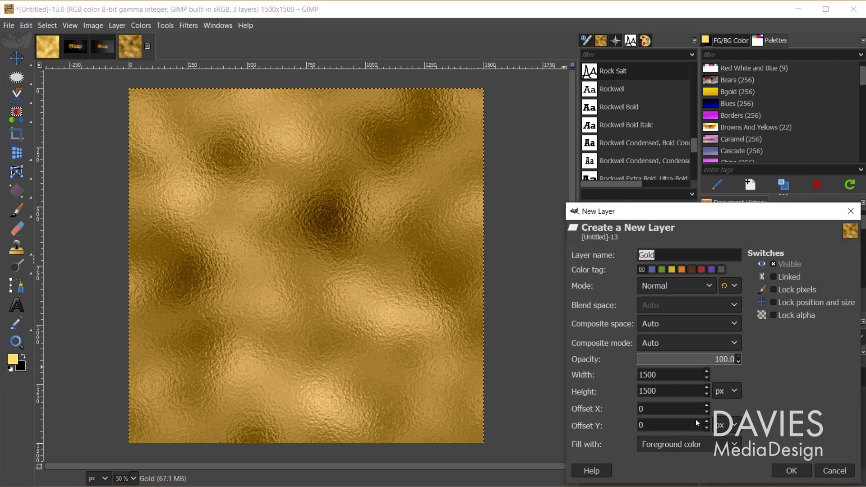
text(Gray)
click(12, 359)
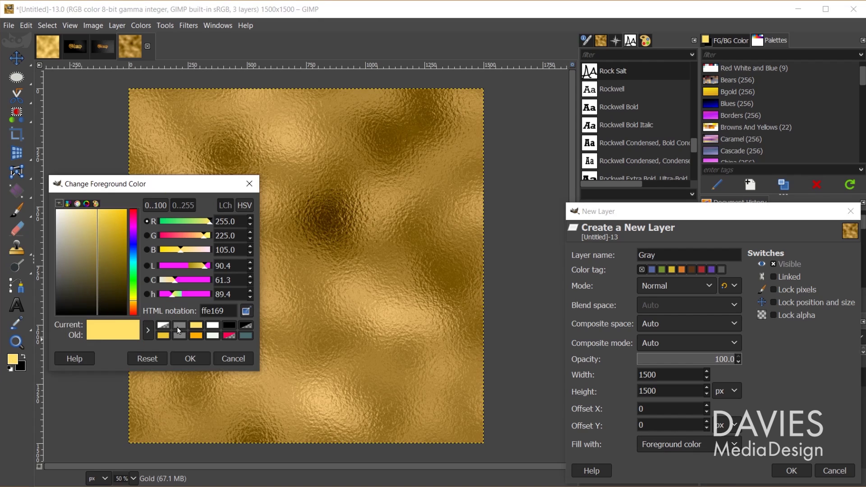
click(179, 325)
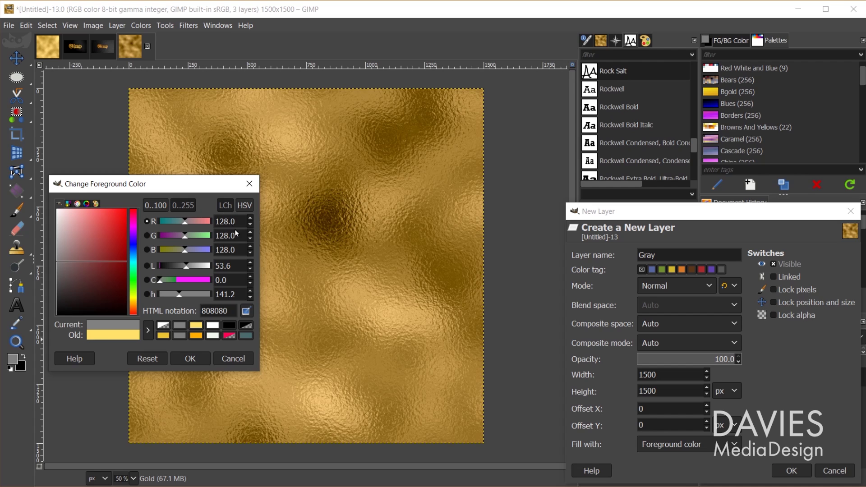
click(195, 356)
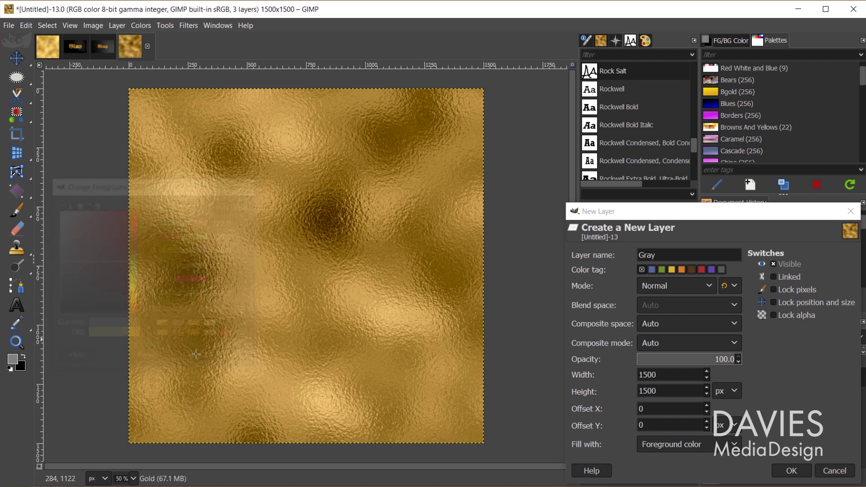
click(792, 471)
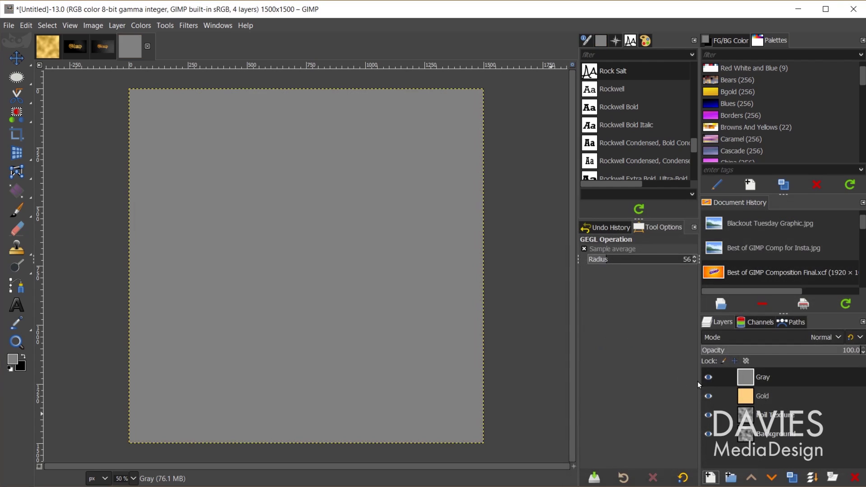
Step: Move the Gray layer below Gold and set it to Screen mode at about 76.9% opacity
drag(750, 379, 752, 407)
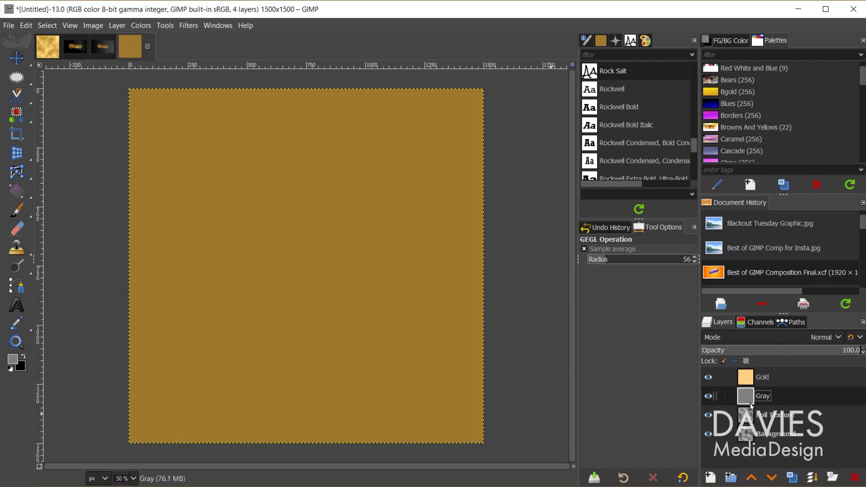
click(803, 338)
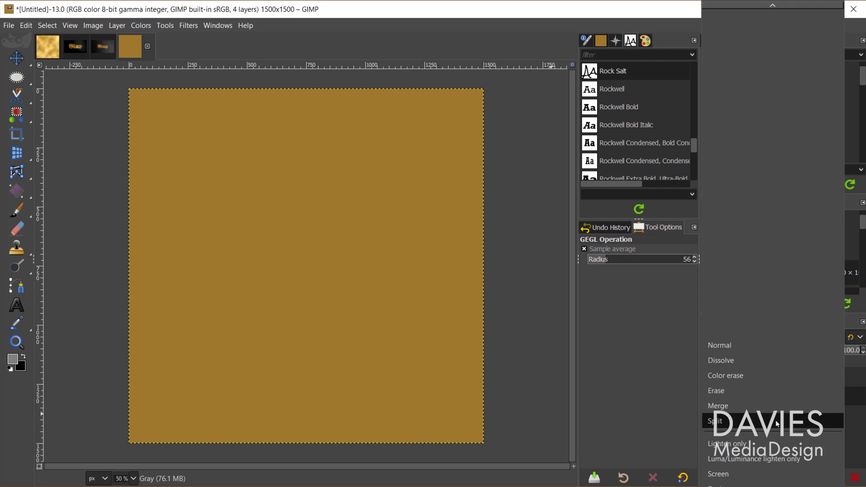
click(759, 470)
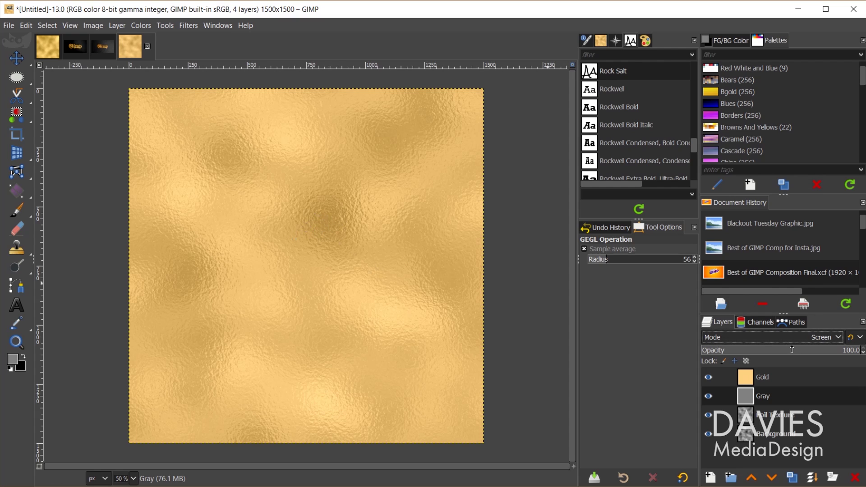
drag(789, 350, 843, 350)
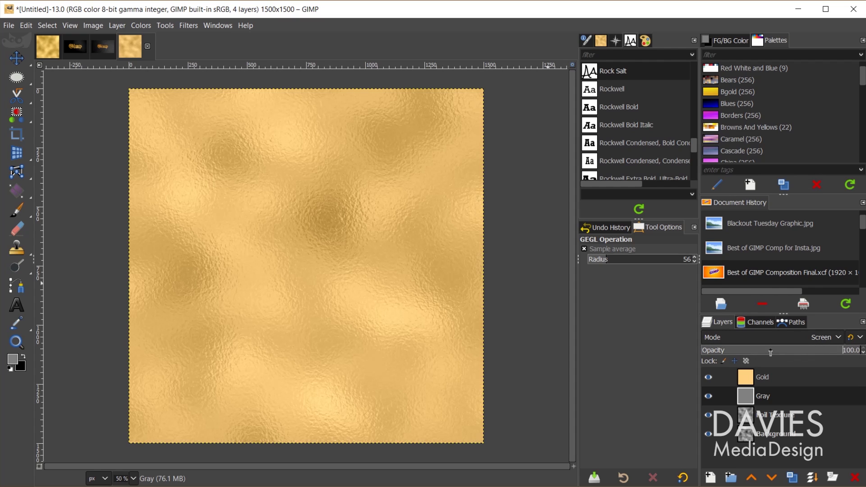
drag(768, 352, 821, 351)
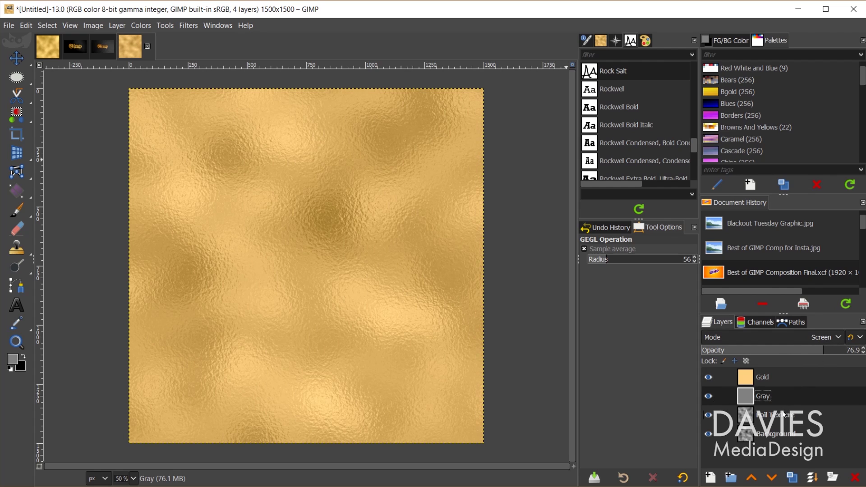
click(746, 420)
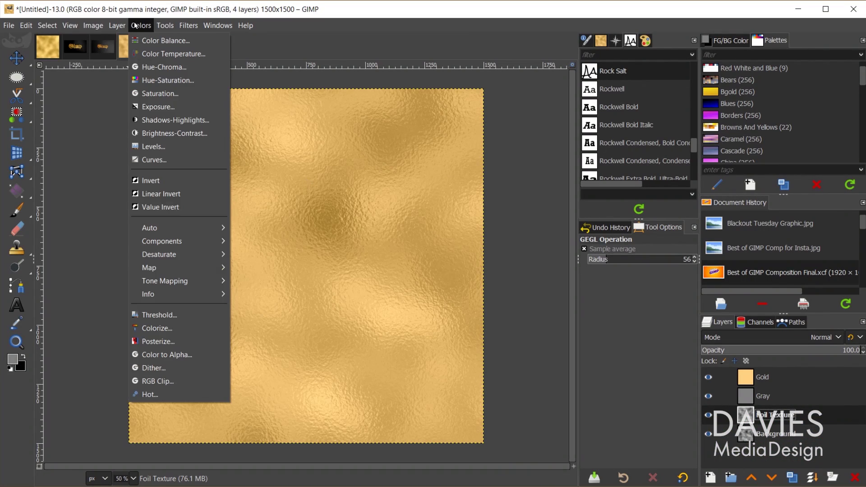
Step: Apply Levels to Foil Texture with input 16, 0.95, 246 and output 9 to 250
click(152, 148)
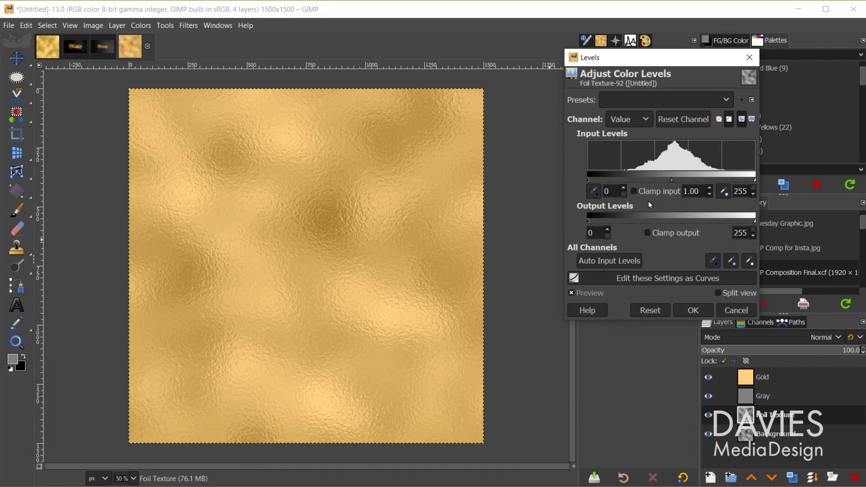
drag(586, 179, 598, 180)
drag(756, 182, 751, 183)
drag(675, 180, 676, 181)
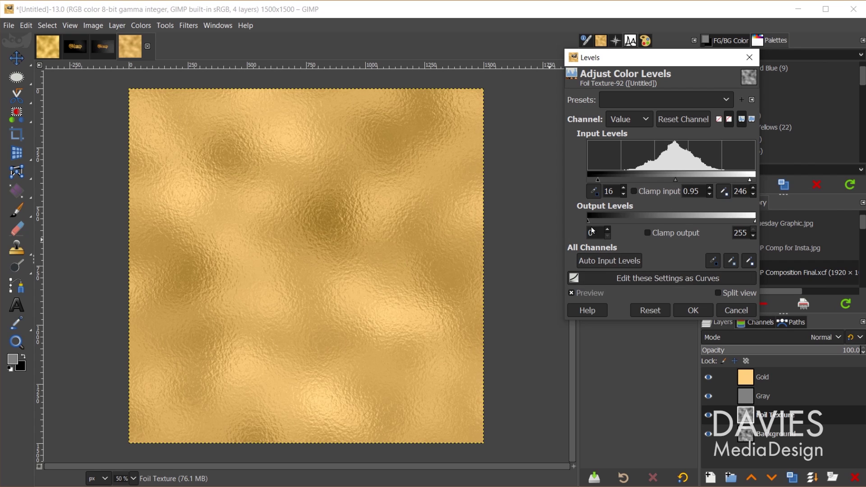
drag(753, 219, 750, 221)
drag(588, 220, 593, 222)
click(698, 311)
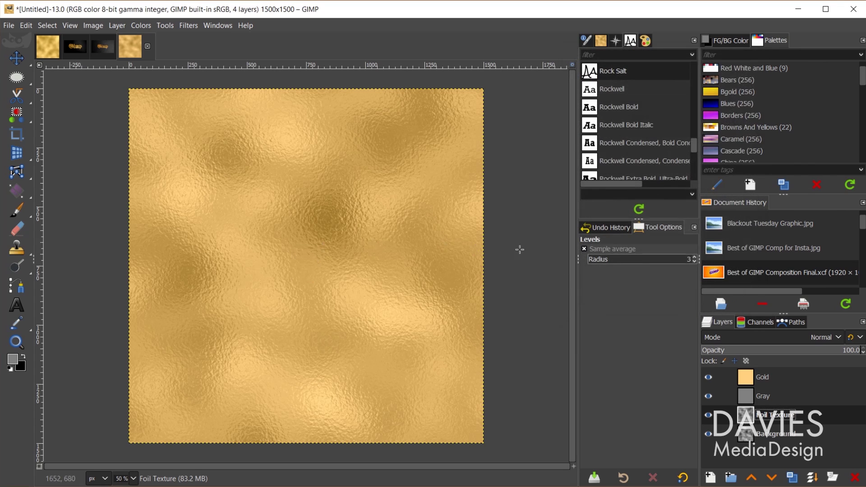
Step: Select the Gold layer and apply a second Hue-Saturation adjustment with hue −5.6
click(746, 379)
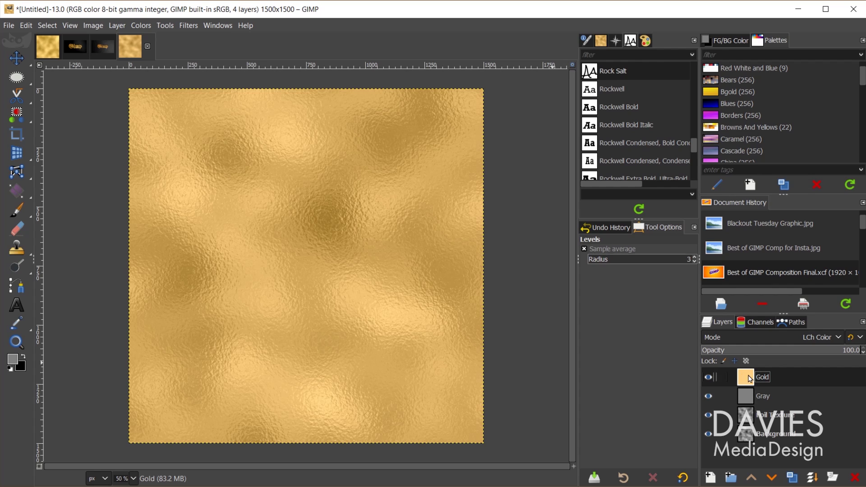
click(141, 25)
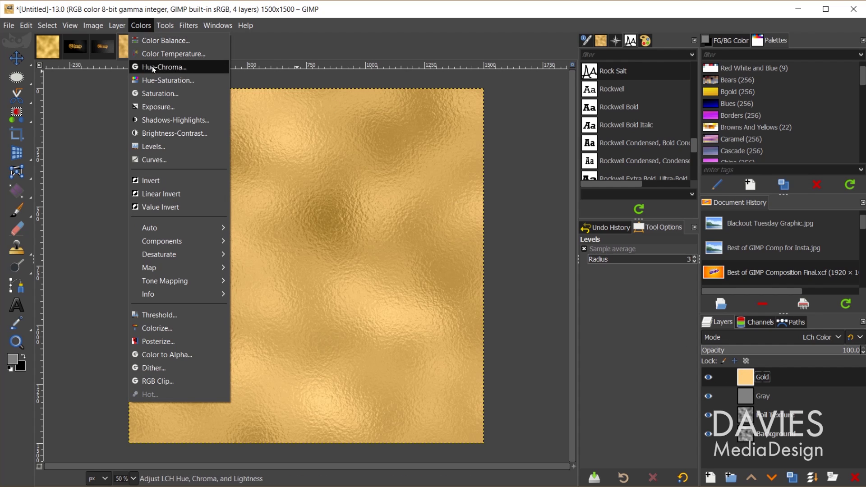
click(156, 80)
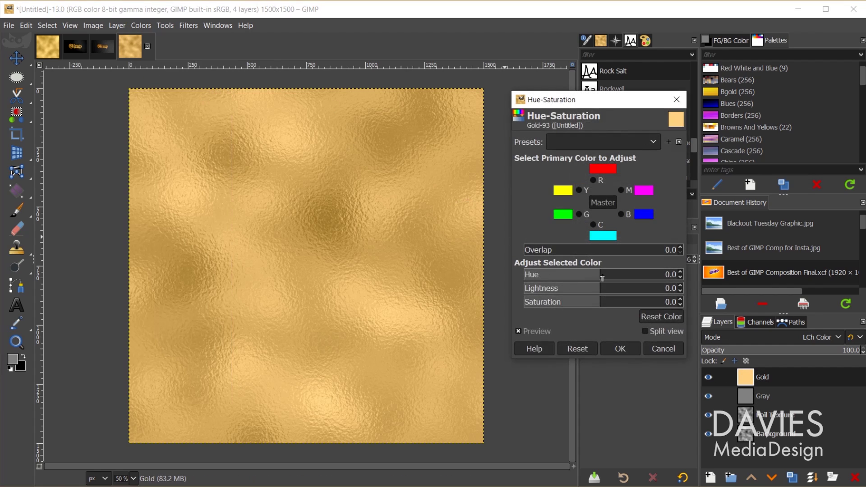
mouse_move(602, 278)
mouse_down()
mouse_move(593, 275)
mouse_move(606, 275)
mouse_move(599, 289)
mouse_up()
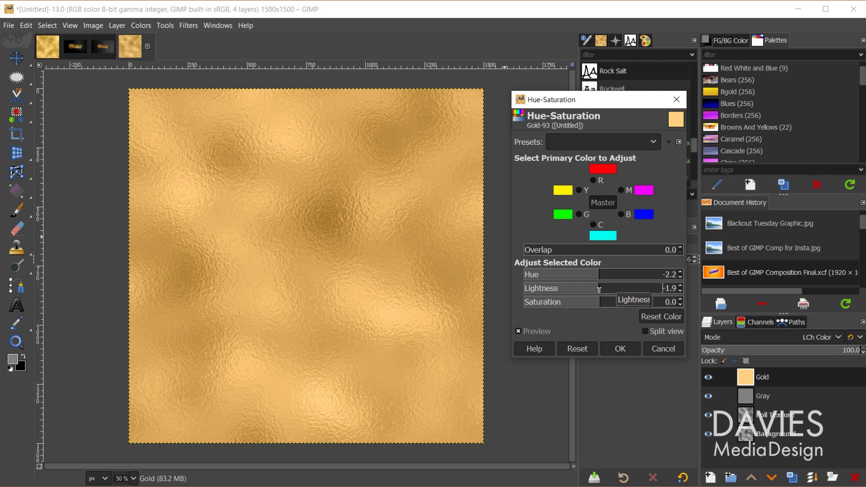
click(623, 349)
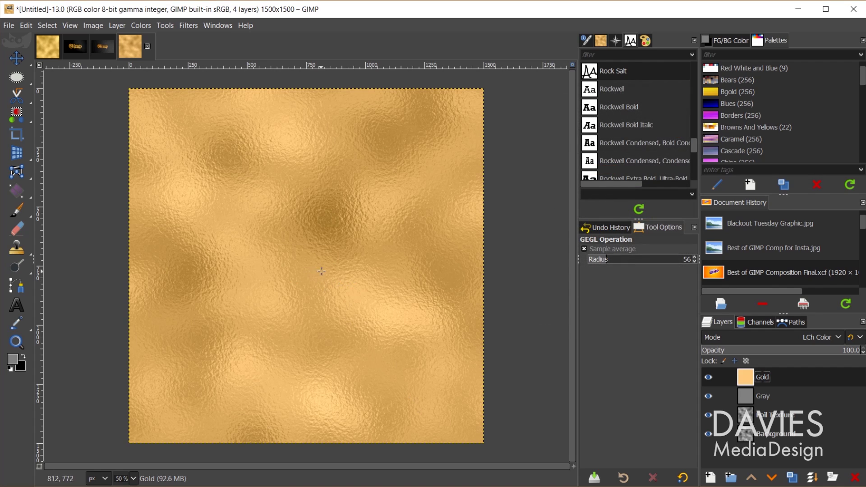
scroll(314, 273, up, 4)
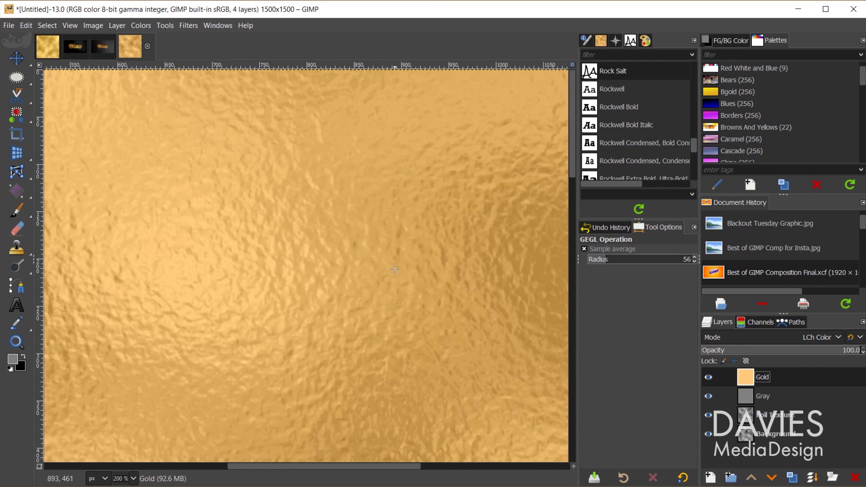
scroll(337, 340, down, 3)
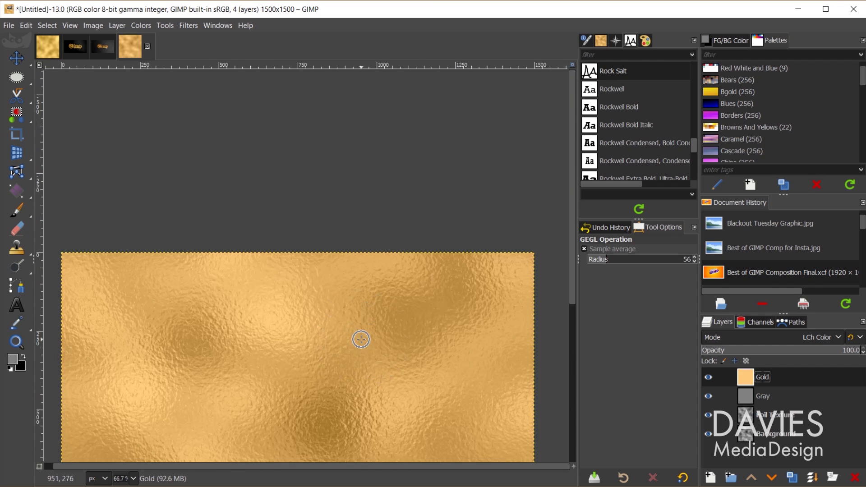
scroll(360, 340, down, 1)
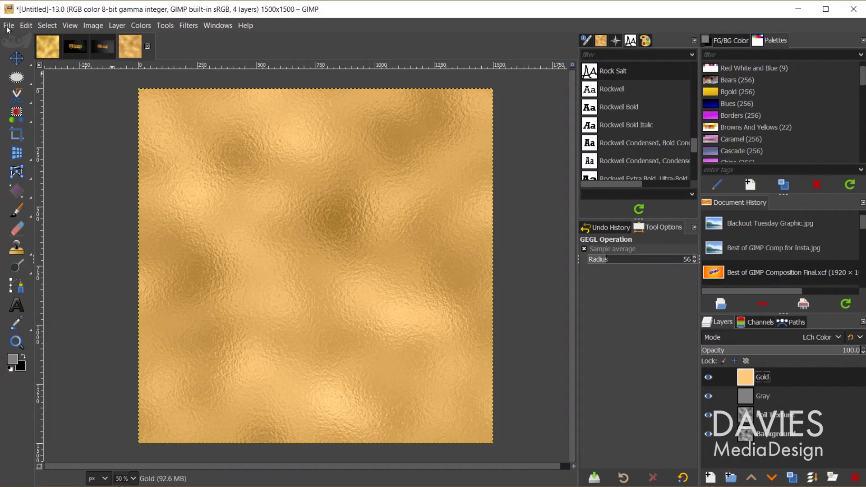
Step: Create a new 1920 × 1080 image
click(8, 27)
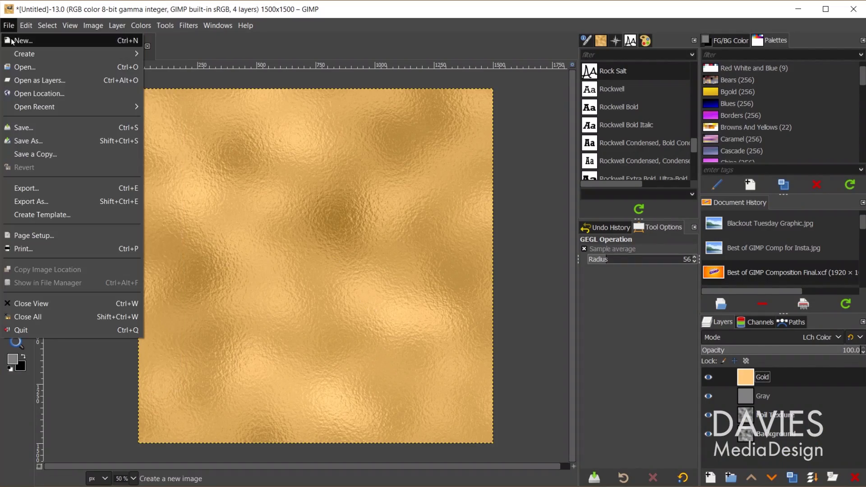
click(24, 40)
drag(319, 113, 254, 114)
text(1920)
key(Tab)
text(1080)
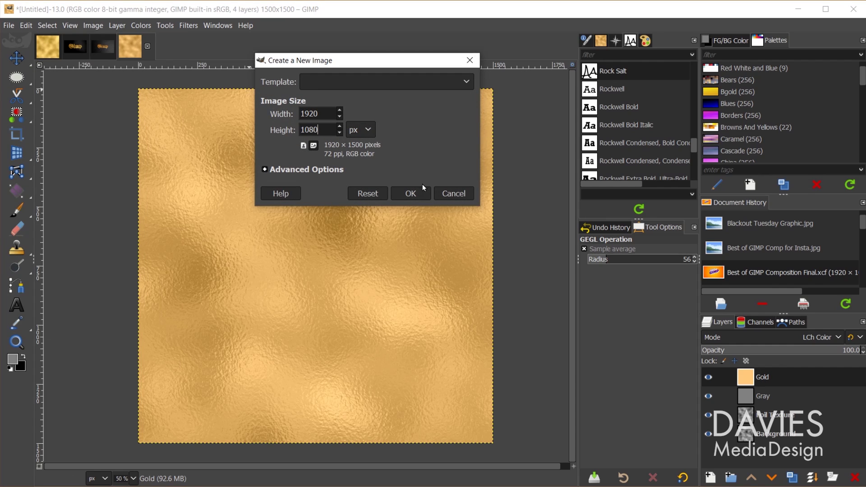
click(420, 189)
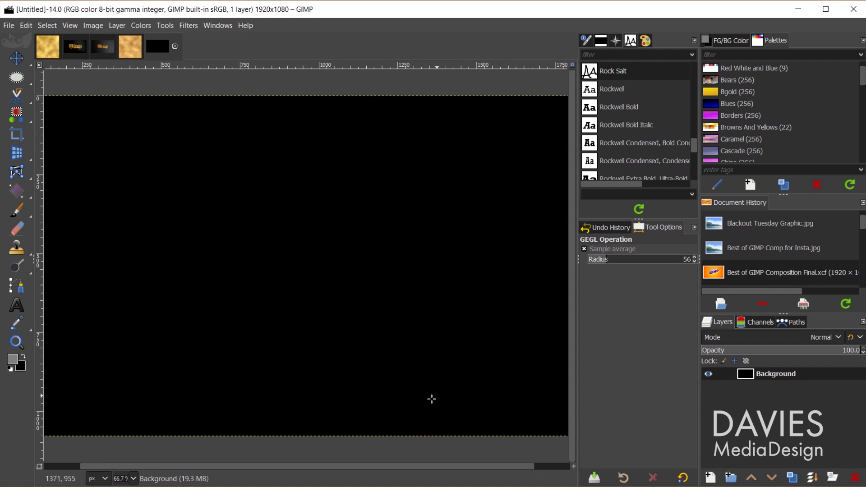
scroll(445, 375, down, 2)
scroll(487, 393, up, 1)
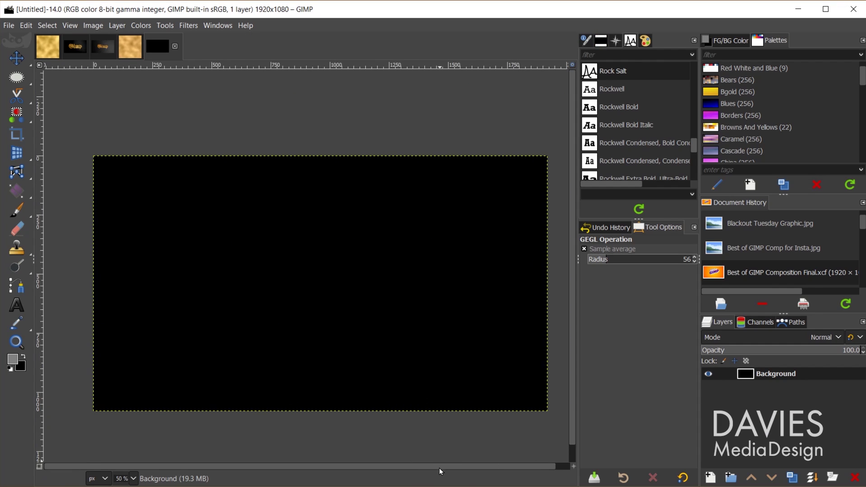
drag(442, 469, 452, 469)
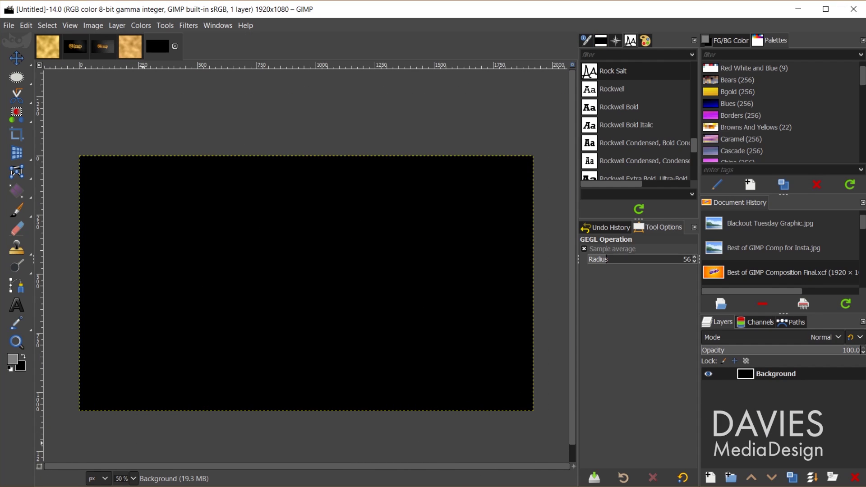
Step: Open the recent black leather photo, drop it onto the new image, and name the layer 'Black Leather'
click(9, 26)
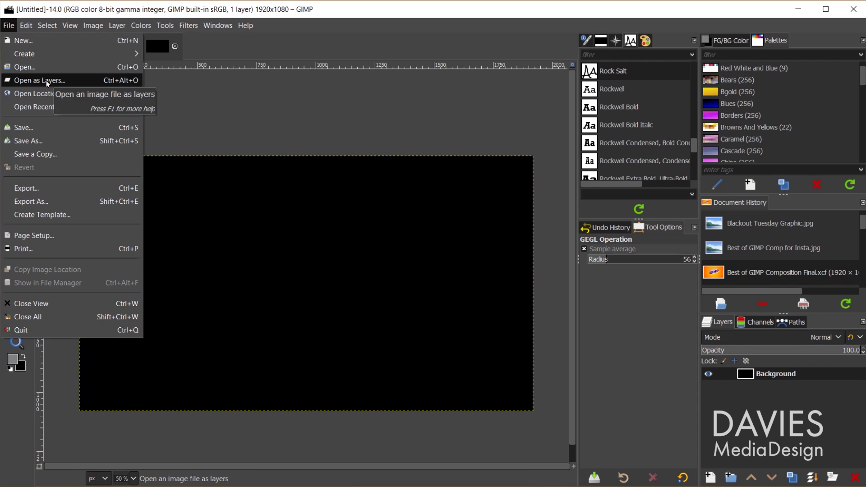
mouse_move(71, 104)
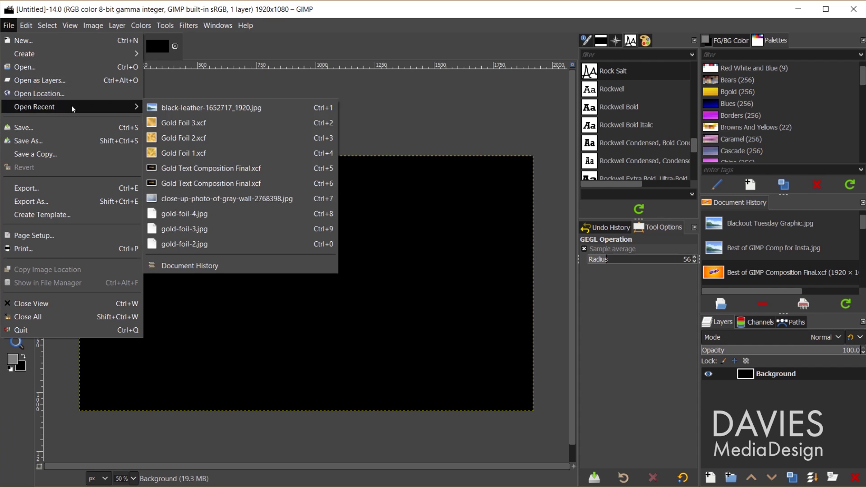
click(214, 108)
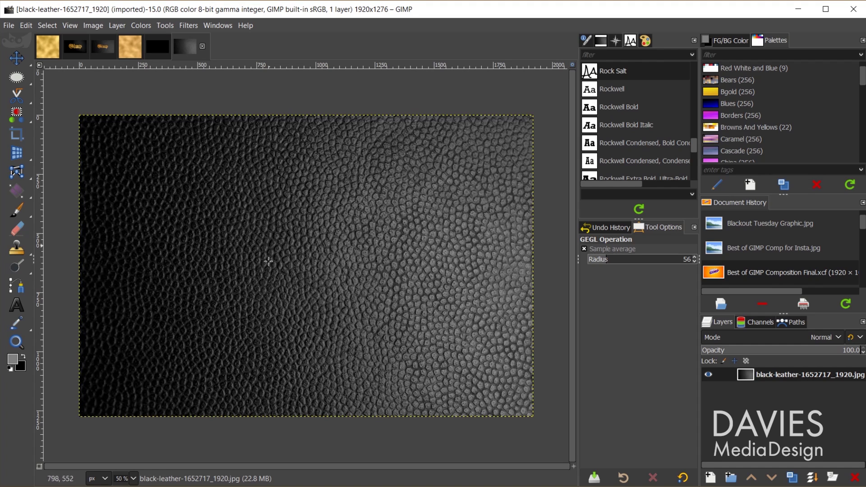
click(155, 49)
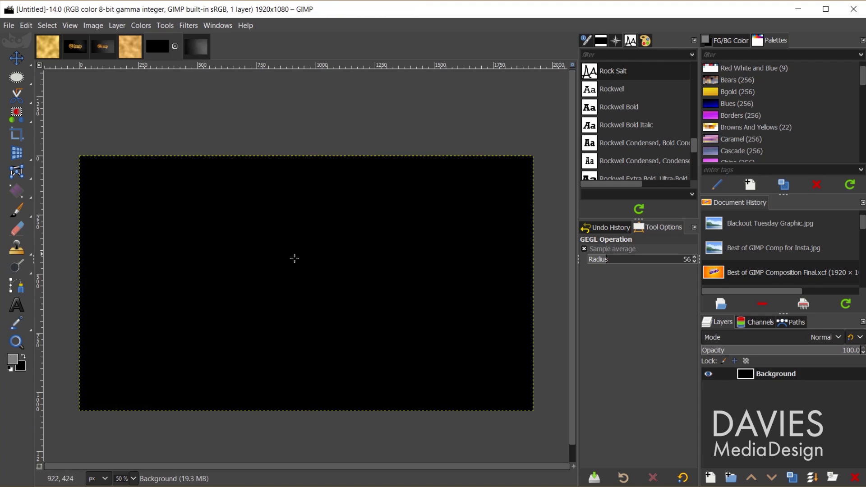
click(199, 52)
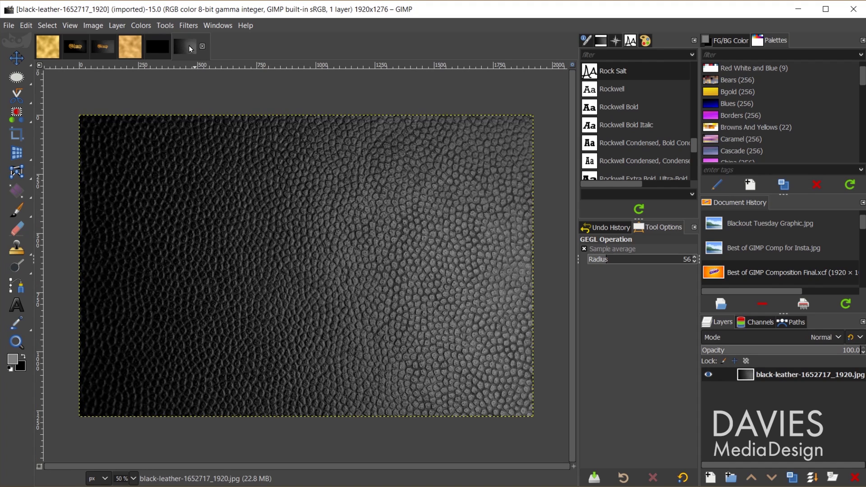
click(158, 49)
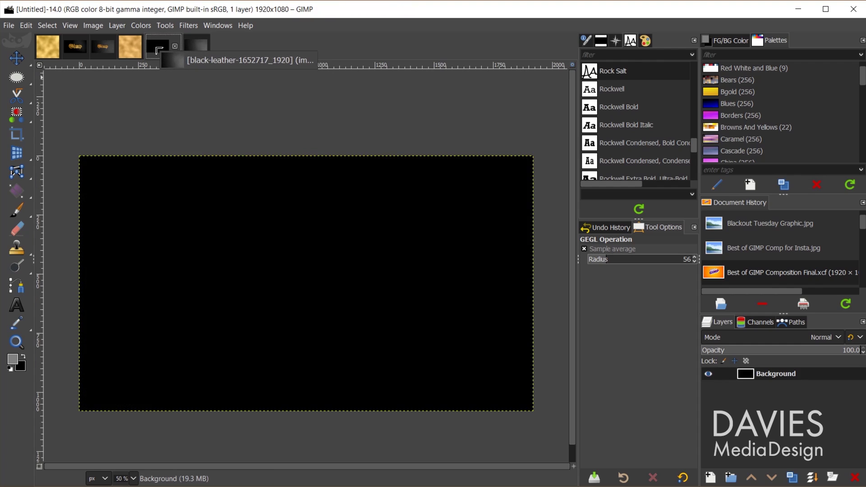
drag(158, 50, 290, 277)
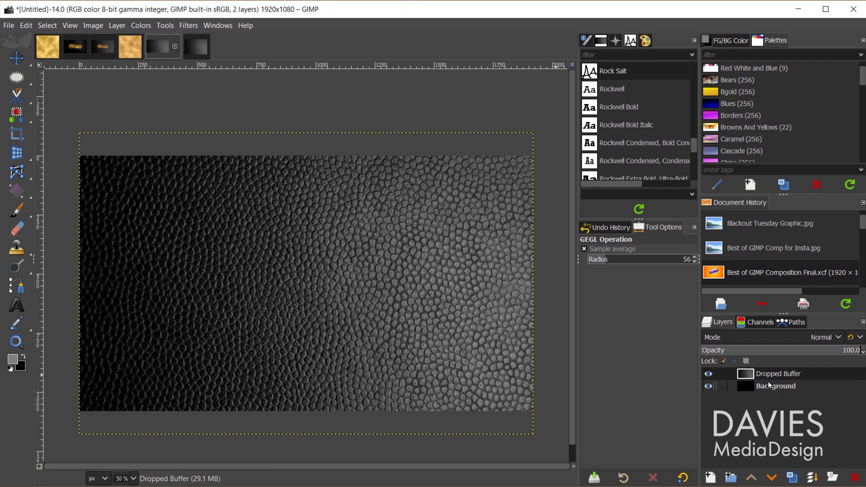
double_click(773, 373)
text(Black Leather)
key(Return)
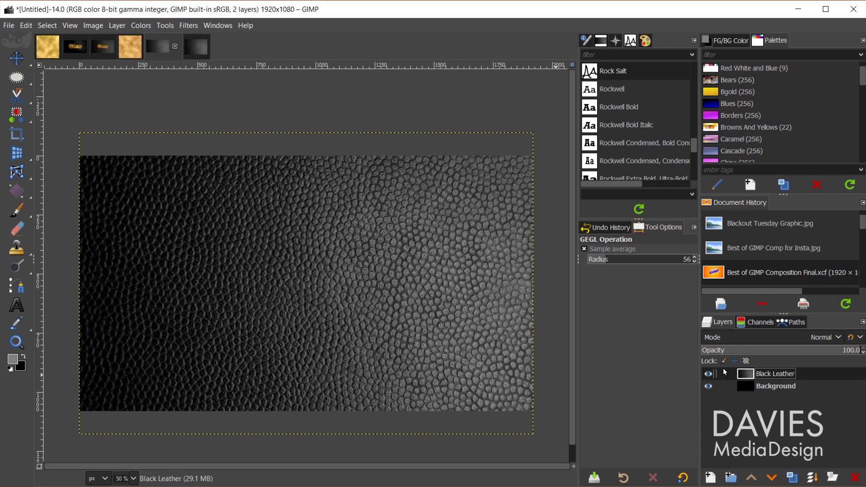
Step: Add a 'Gimp' text layer on the leather and set its size to 500 px
key(t)
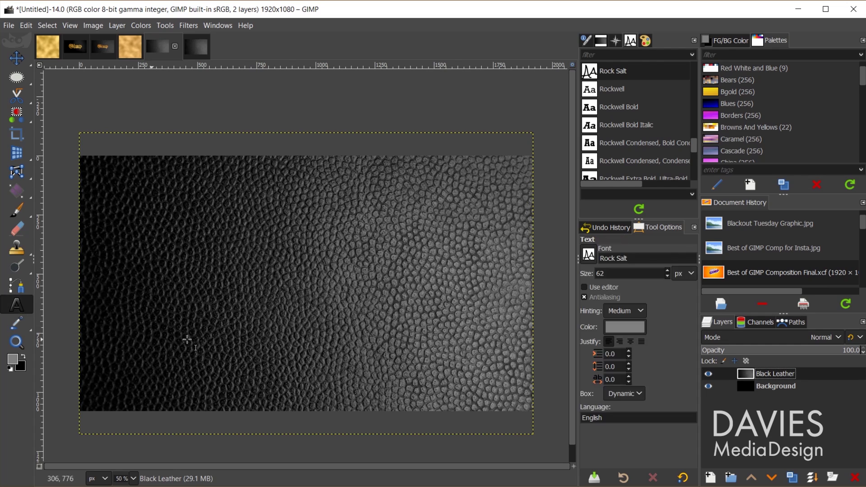
click(195, 235)
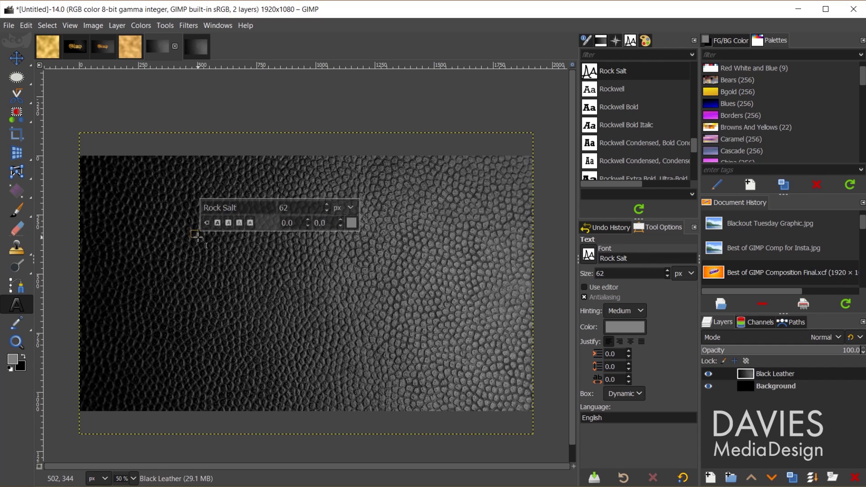
text(Gimp)
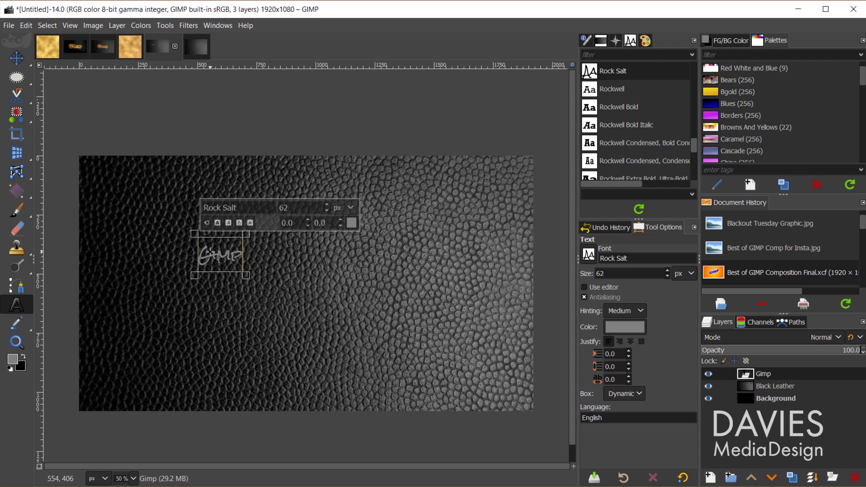
double_click(219, 260)
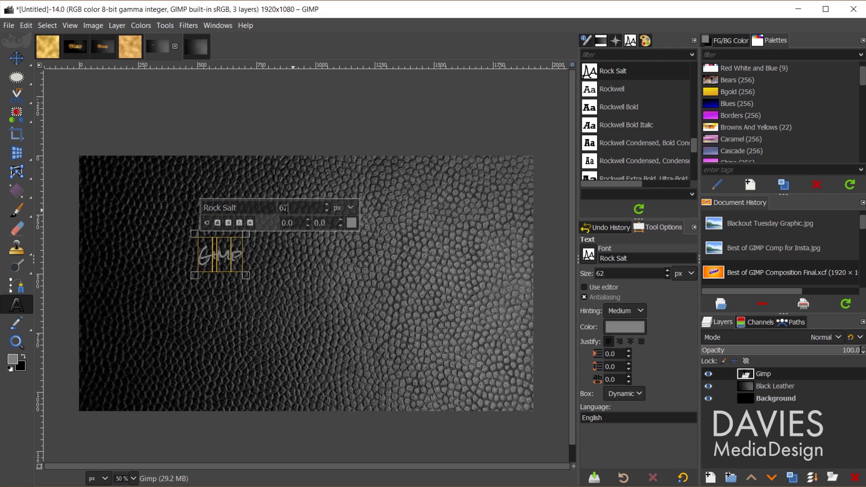
double_click(283, 208)
text(500)
key(Return)
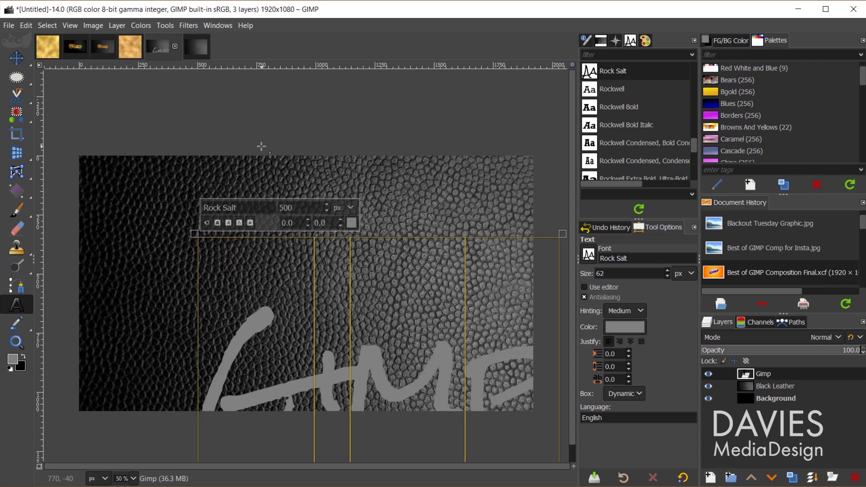
Step: Make the text white, move it up and left, and change the font to UnifrakturMaguntia
click(352, 223)
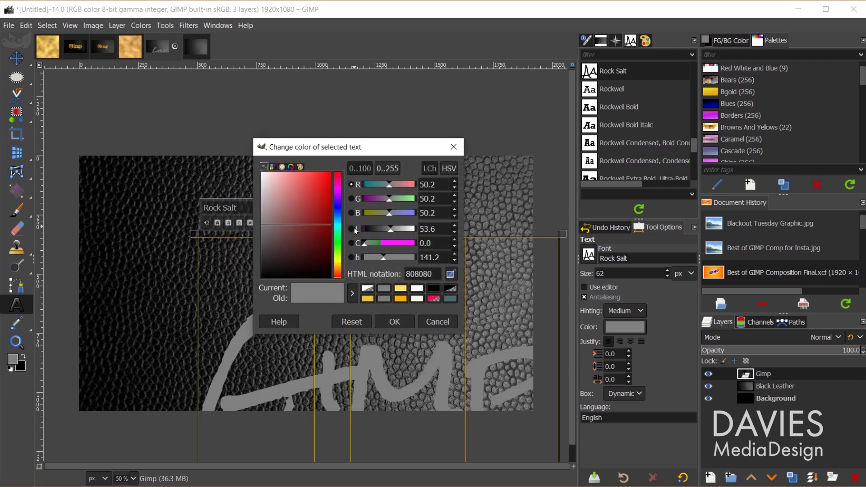
drag(309, 247, 254, 160)
click(395, 322)
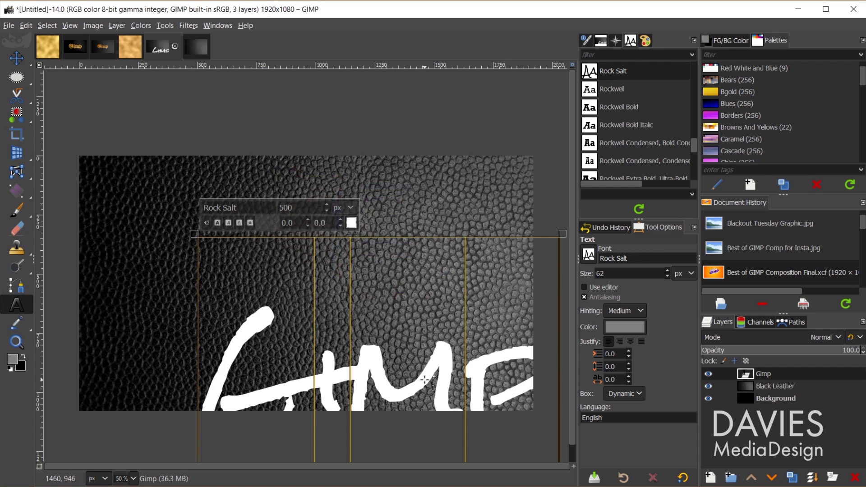
drag(445, 364, 378, 260)
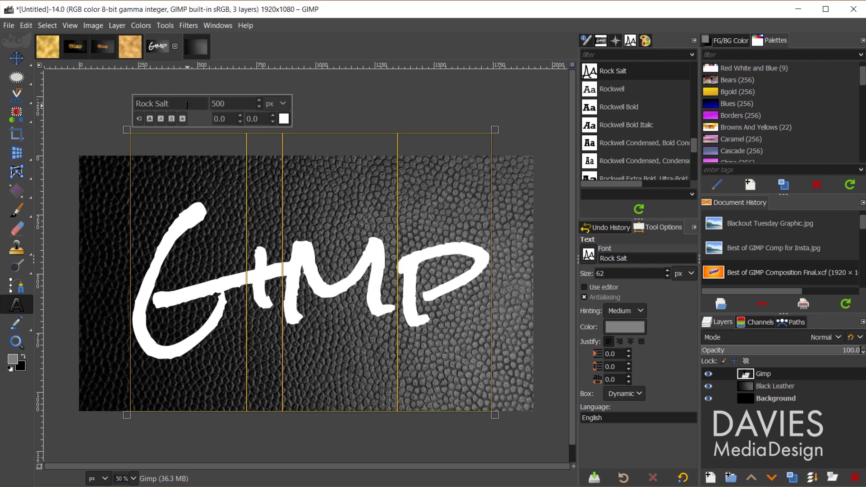
drag(187, 104, 105, 92)
text(UnifrakturMaguntia)
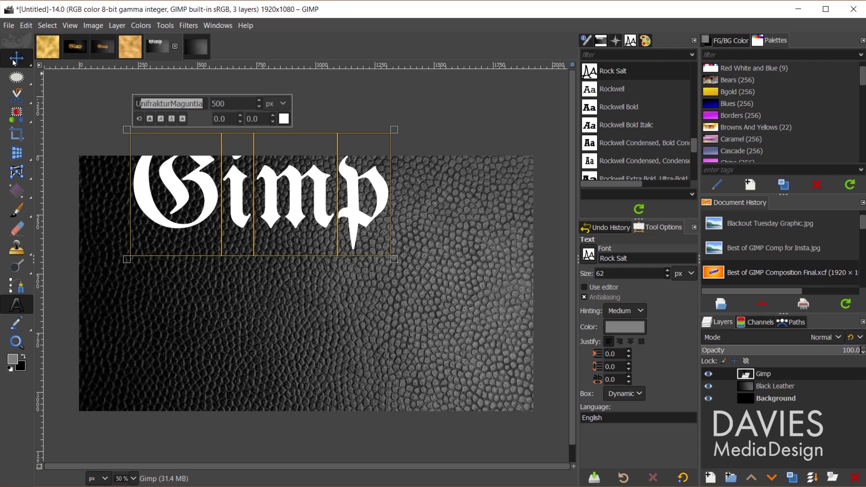
Step: Align the Gimp text layer to the image's horizontal centre and vertical middle
mouse_move(14, 61)
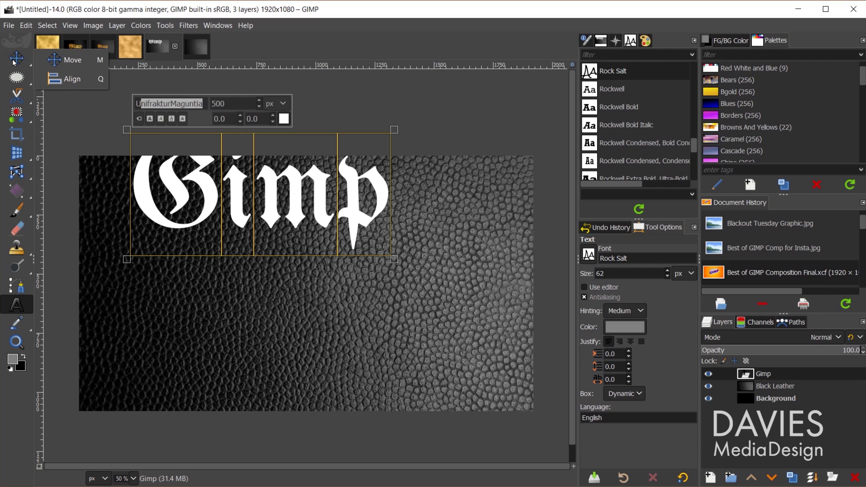
click(64, 79)
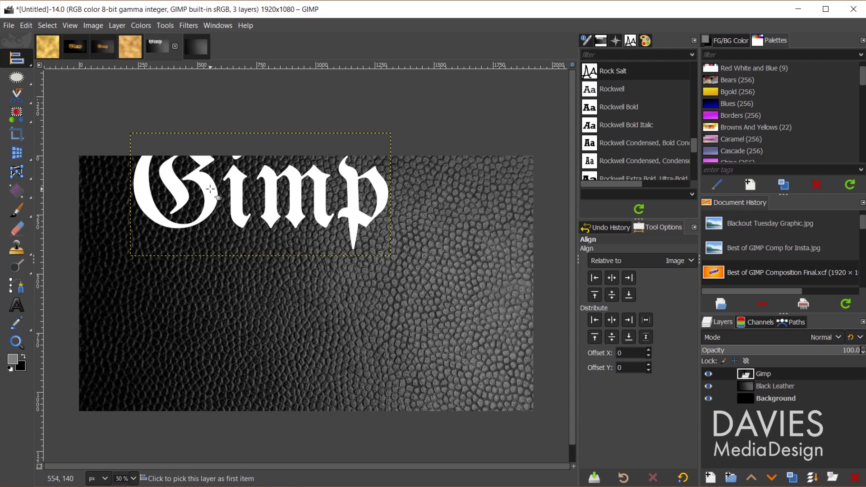
click(211, 189)
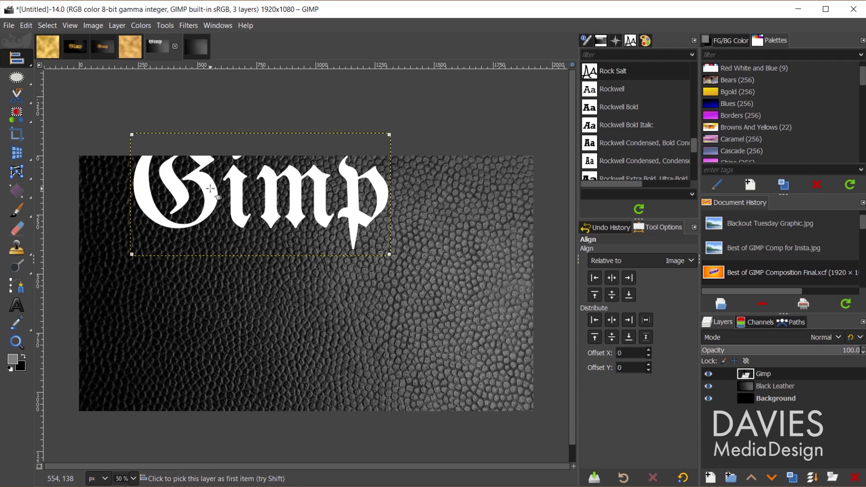
click(615, 279)
click(613, 296)
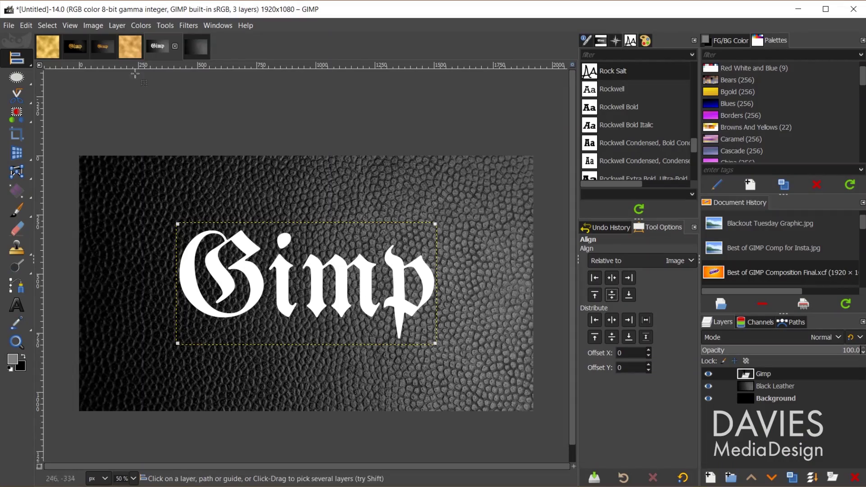
Step: Copy the gold foil image into the leather image as a layer named 'Gold Leaf'
click(125, 44)
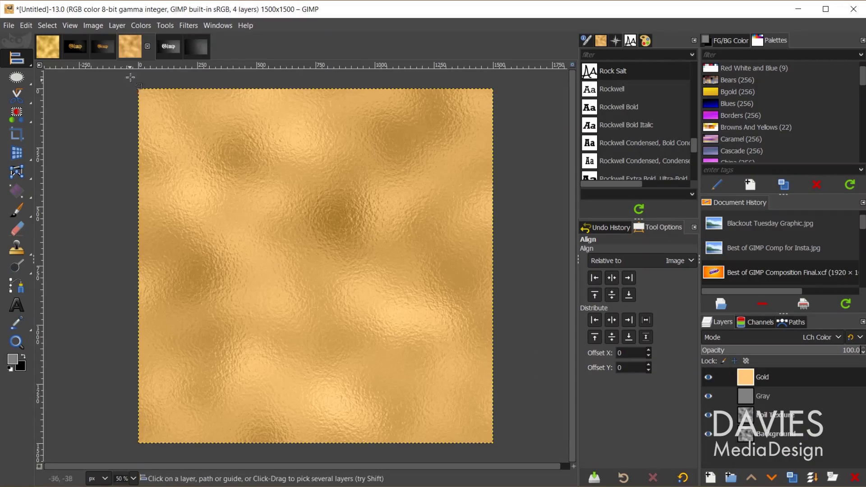
drag(134, 41, 233, 207)
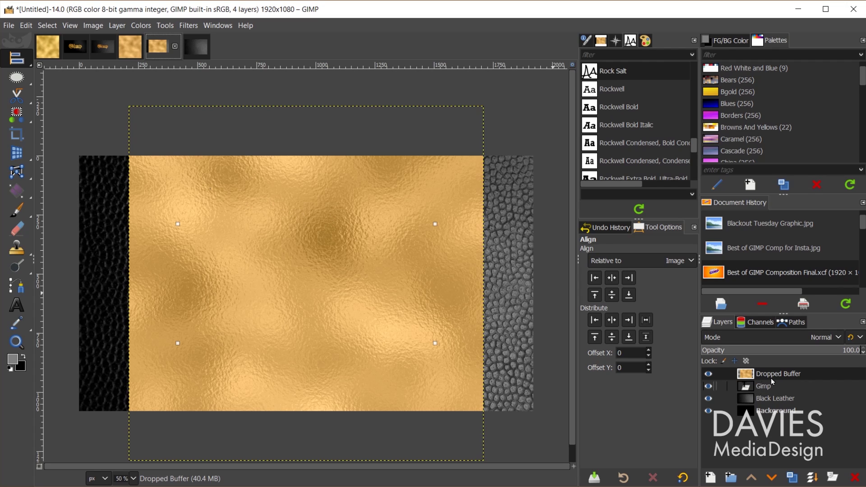
double_click(785, 375)
text(Gold Leaf)
key(Return)
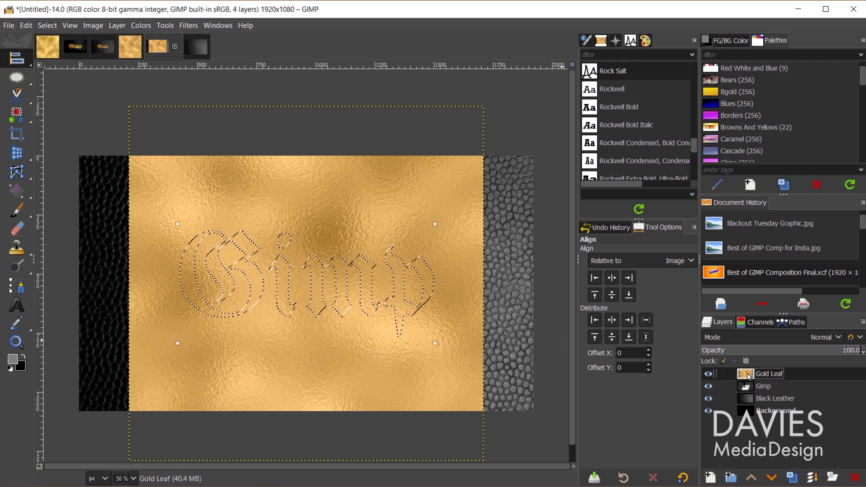
Step: Add a layer mask to Gold Leaf initialised from the text selection
right_click(749, 377)
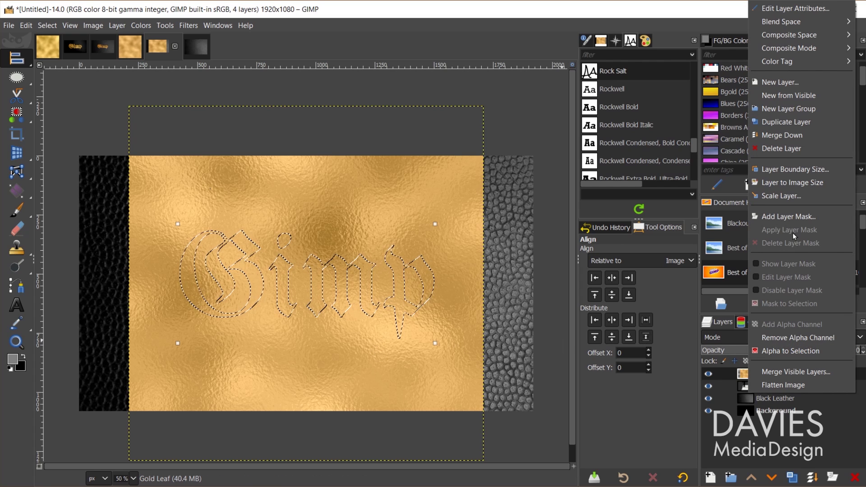
click(793, 218)
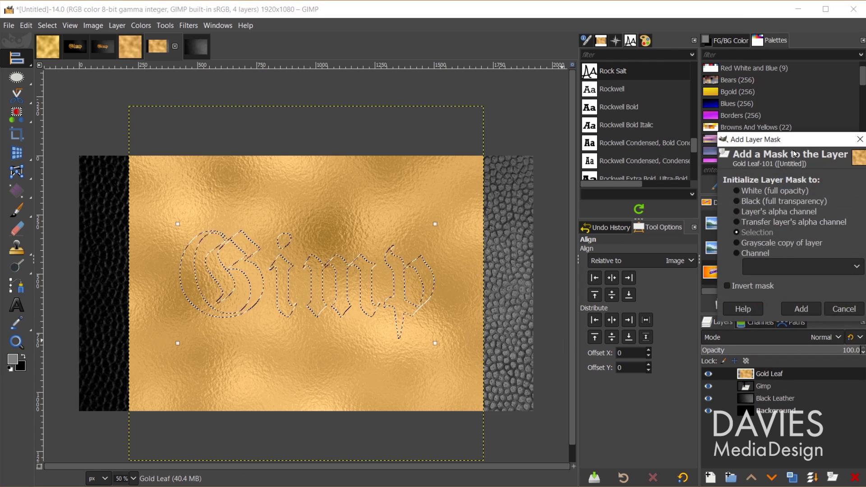
drag(802, 144, 689, 115)
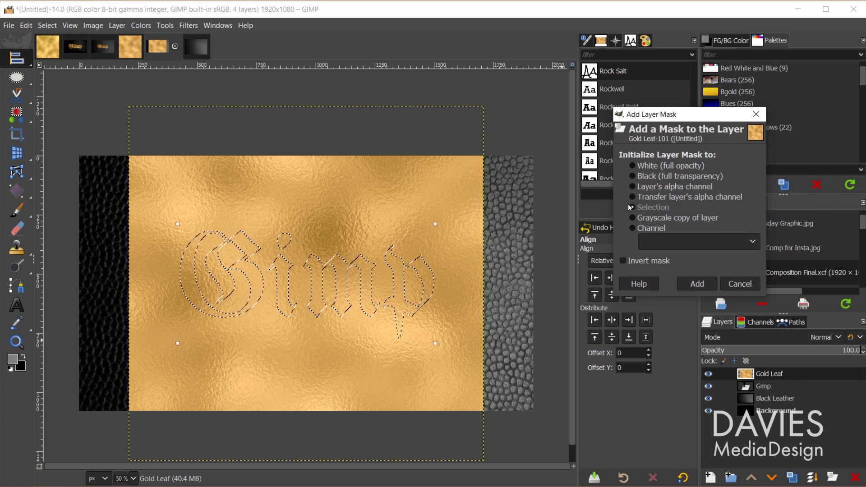
click(697, 283)
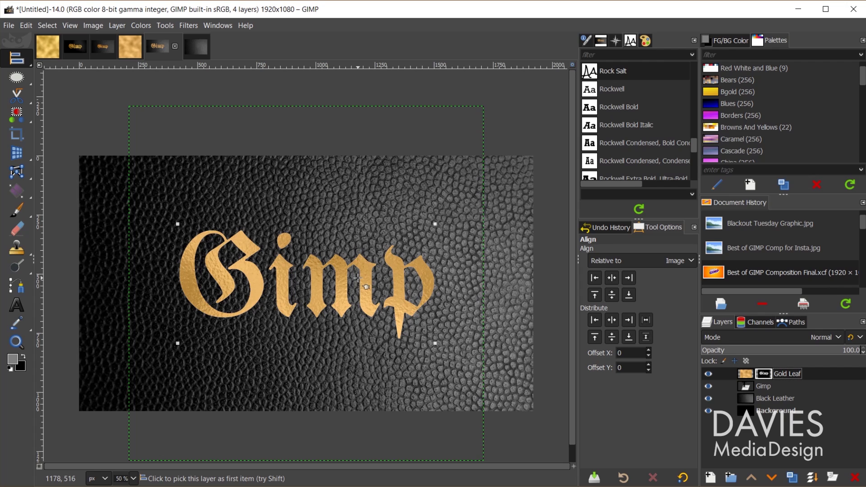
Step: With the Move tool active, add a new layer named 'Shading' filled with transparency
mouse_move(17, 58)
click(50, 64)
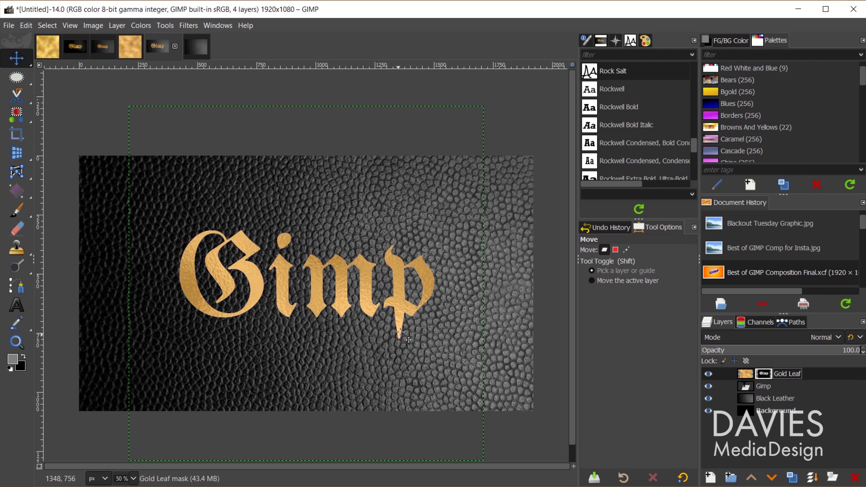
click(710, 477)
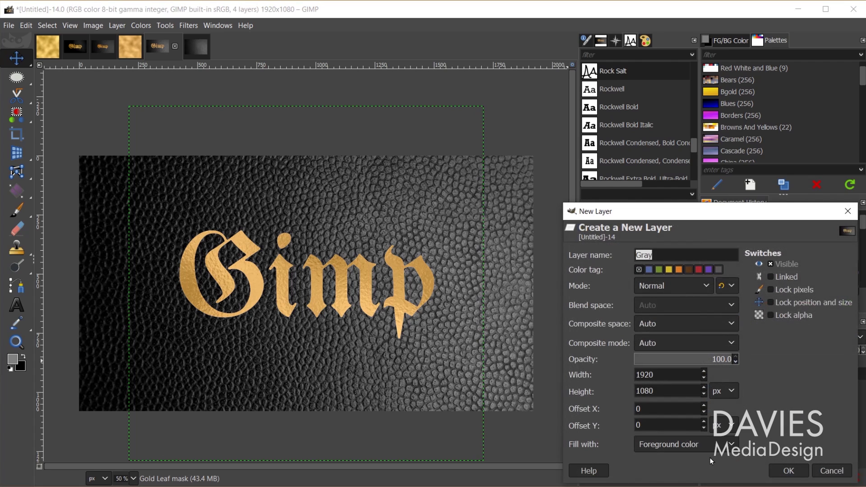
text(Shading)
click(686, 445)
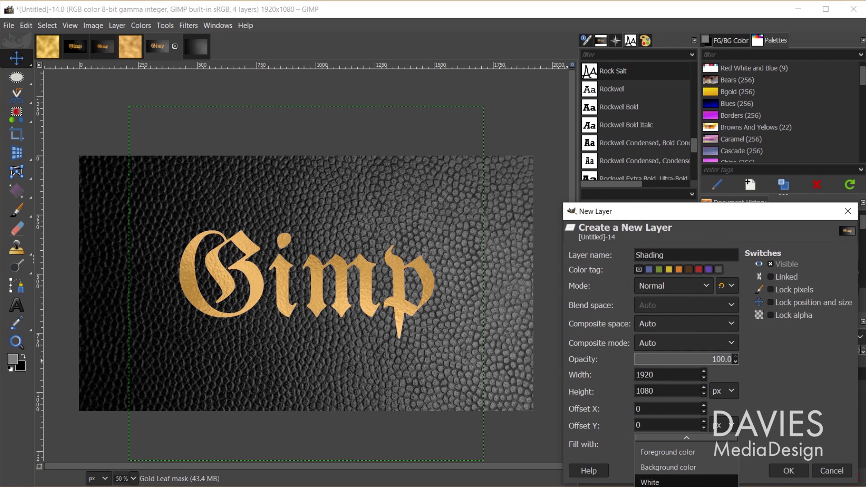
click(693, 483)
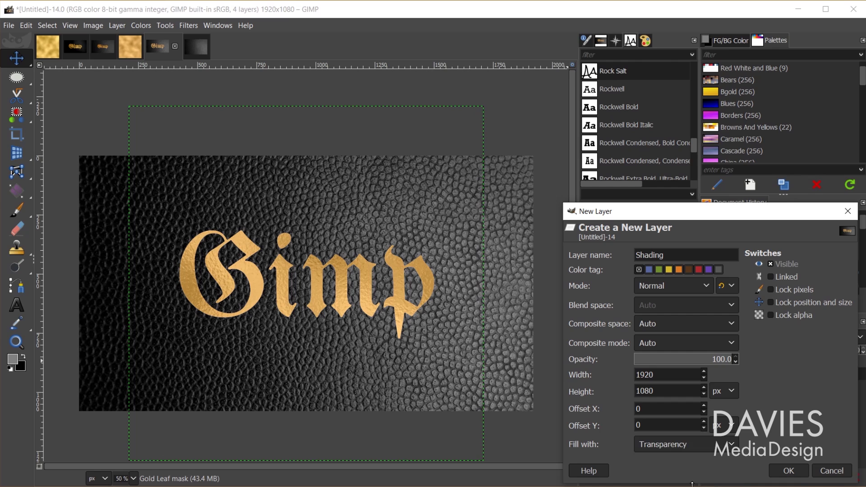
click(789, 472)
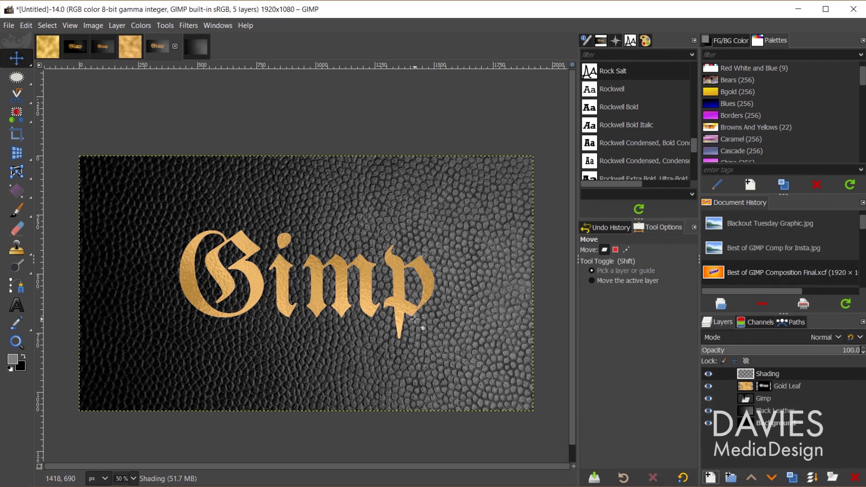
Step: Set the Gradient tool to a linear FG to BG (RGB) gradient
key(g)
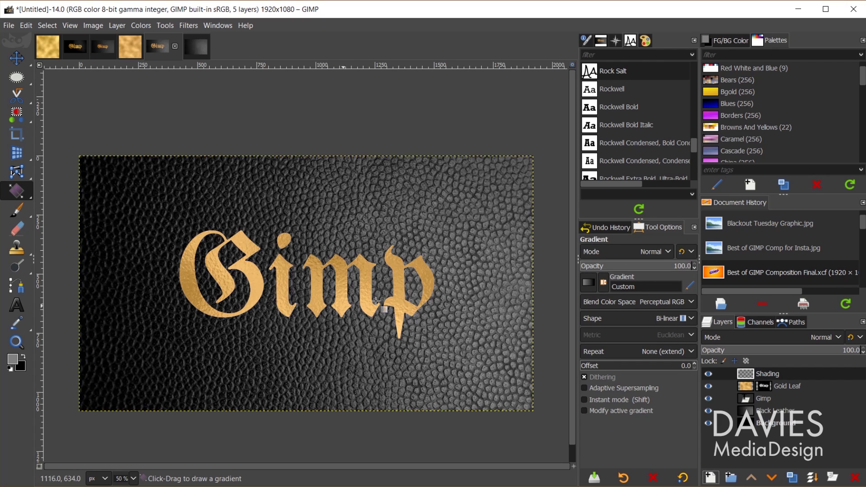
click(615, 319)
click(631, 304)
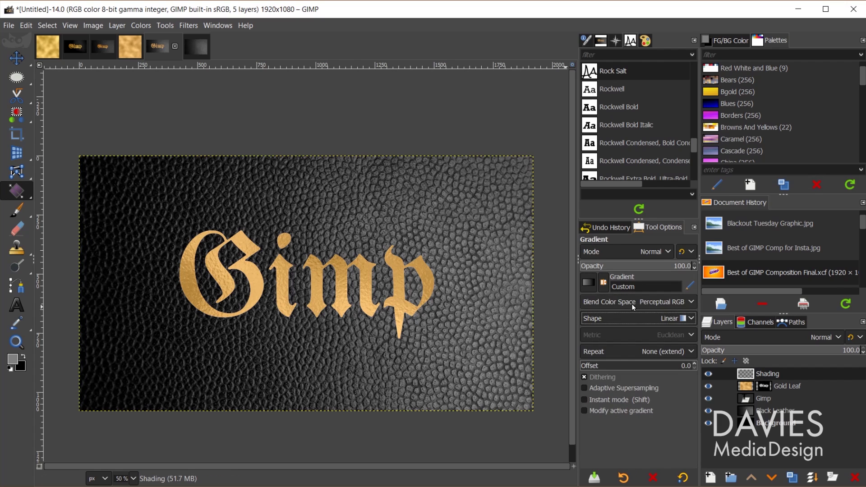
click(588, 284)
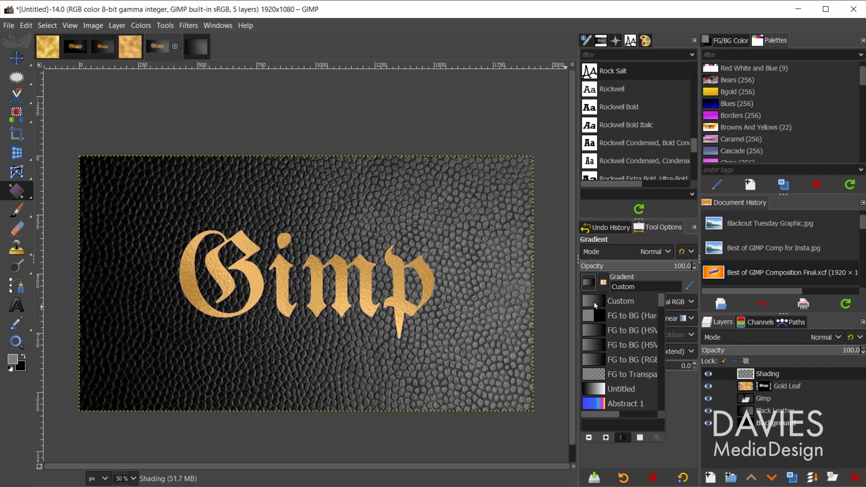
click(592, 356)
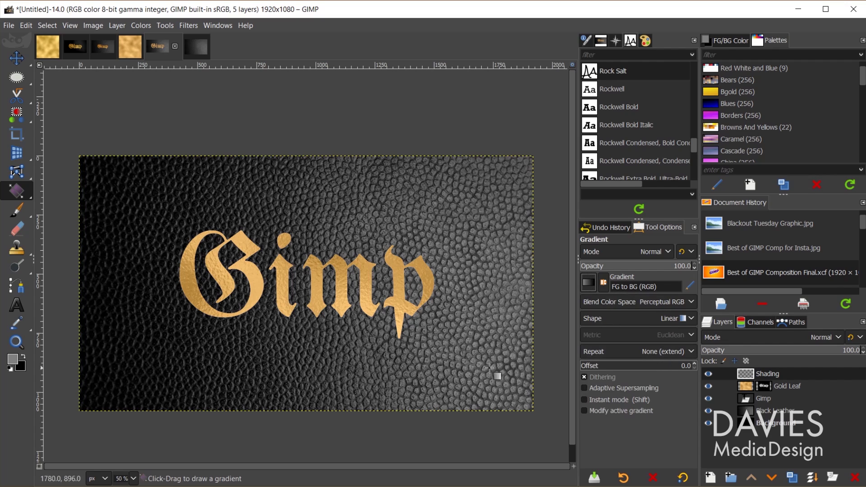
Step: With white foreground and black background, draw a reversed diagonal gradient from bottom-left to top-right
click(9, 371)
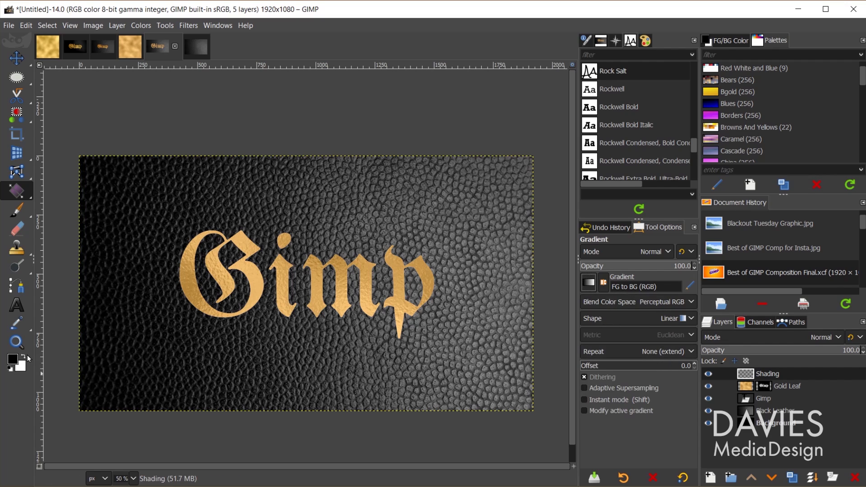
click(23, 358)
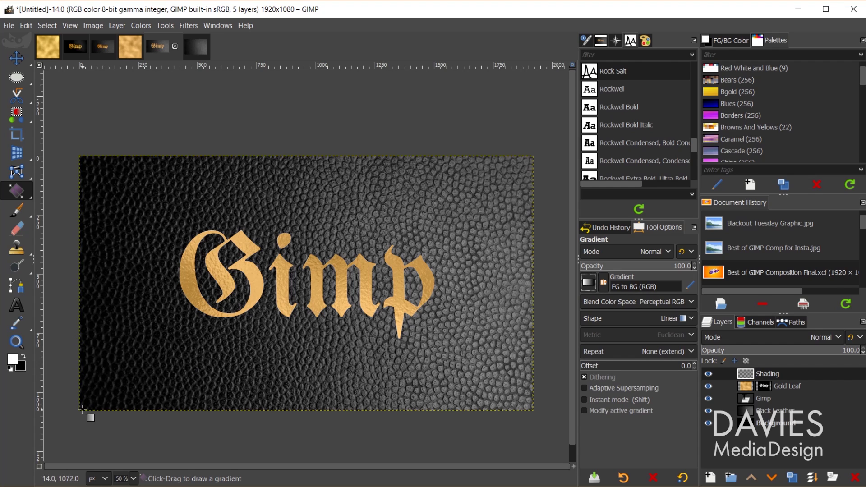
drag(79, 404, 531, 157)
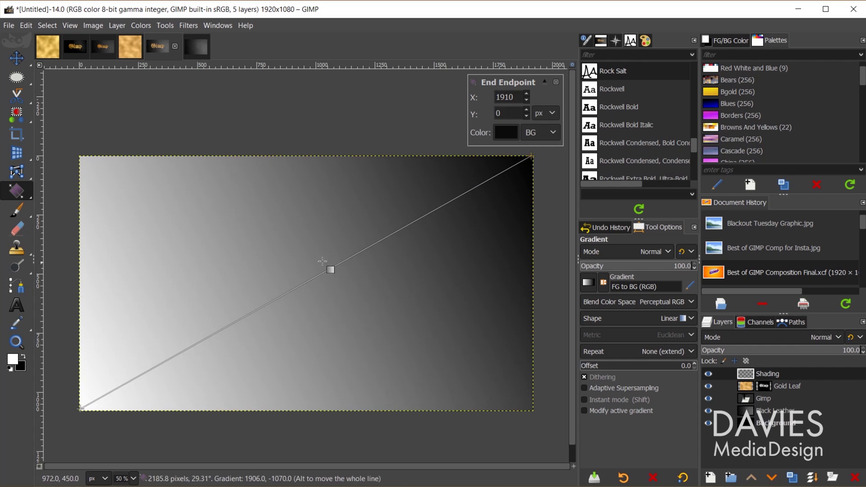
click(604, 284)
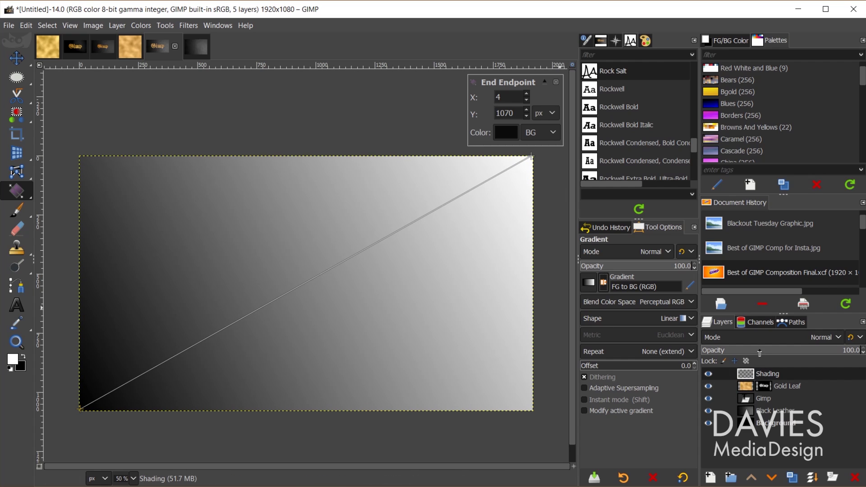
Step: Set the Shading layer's blend mode to Burn
click(763, 337)
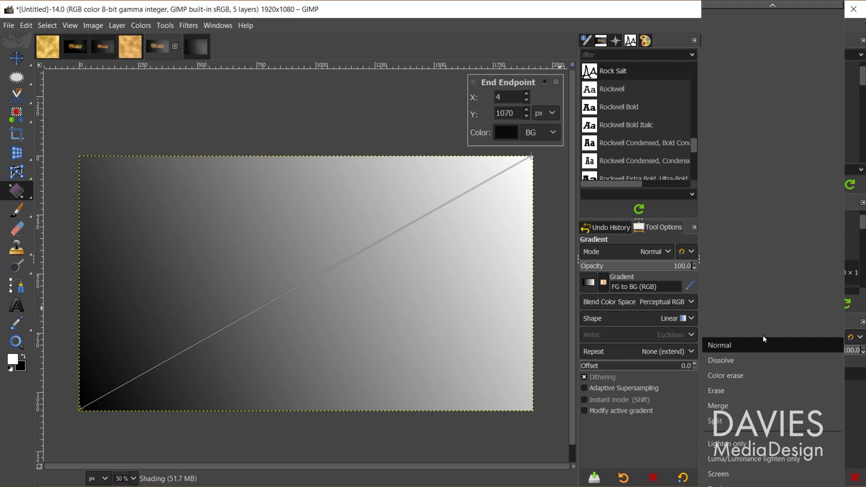
scroll(749, 406, down, 5)
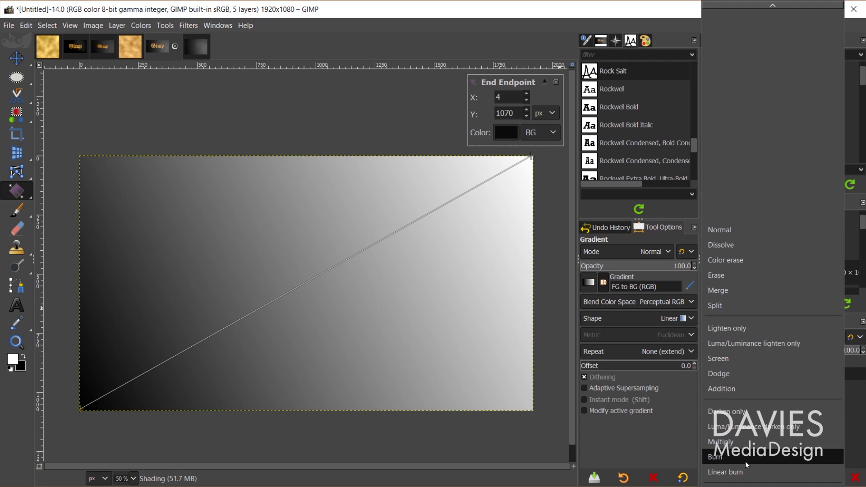
click(748, 458)
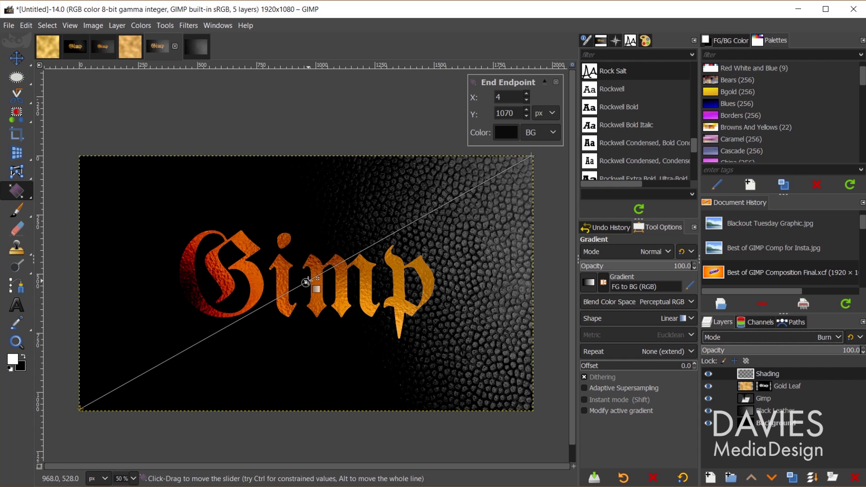
Step: Move the gradient midpoint lower-left and level both endpoints to a near-horizontal gradient
drag(307, 283, 250, 313)
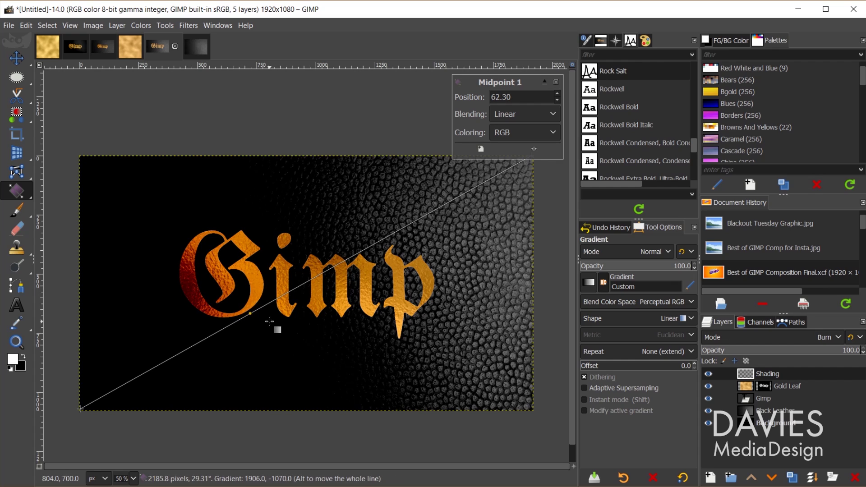
drag(80, 409, 80, 285)
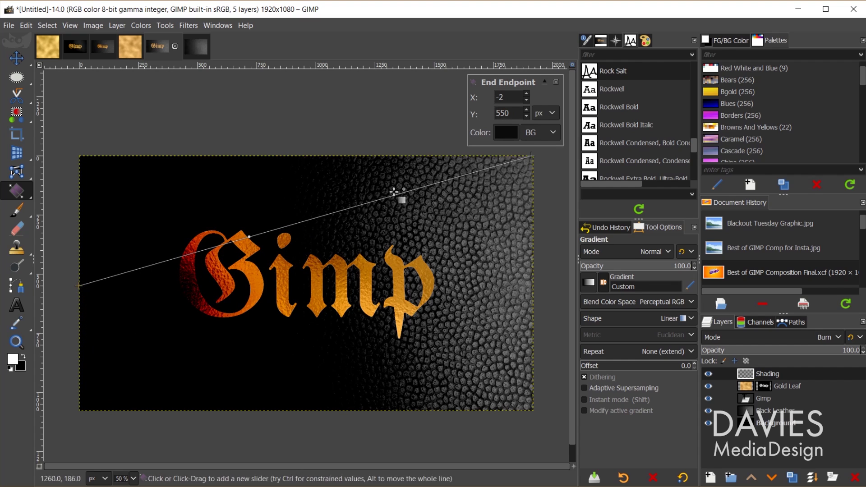
drag(531, 156, 532, 280)
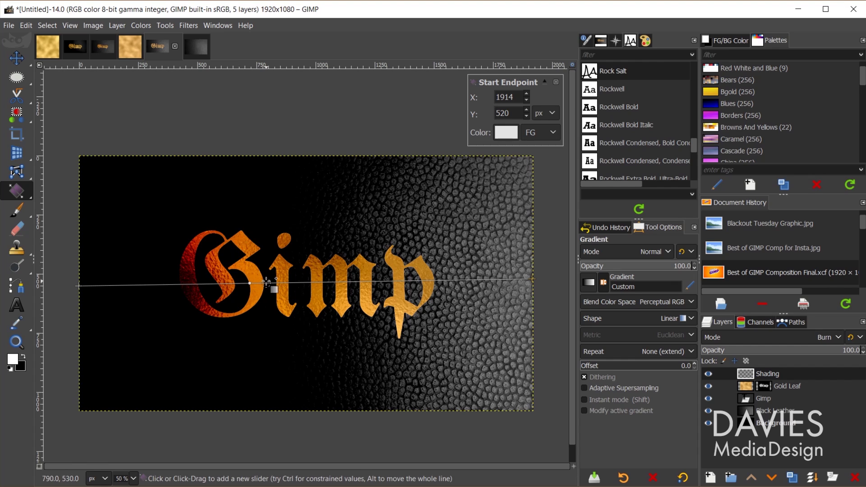
Step: Commit the gradient, set Shading opacity to 79.5, and add a mask from the Gimp lettering selection
key(Return)
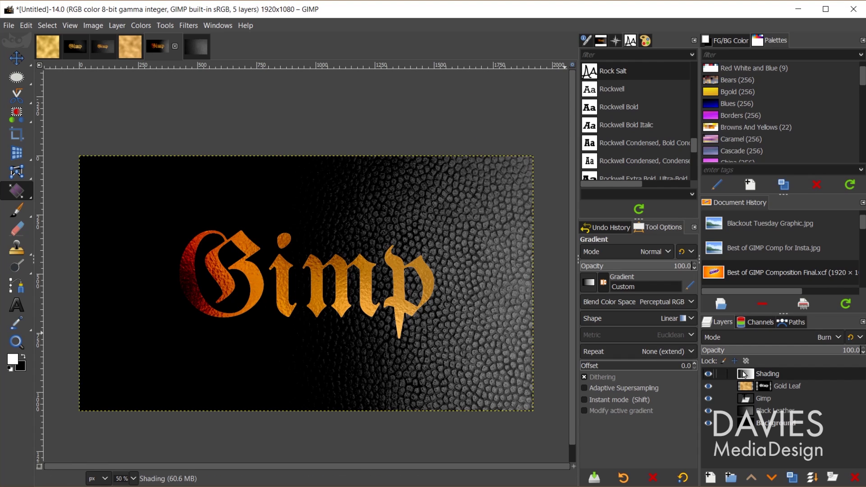
mouse_move(836, 349)
mouse_down()
mouse_move(688, 354)
mouse_move(835, 344)
mouse_up()
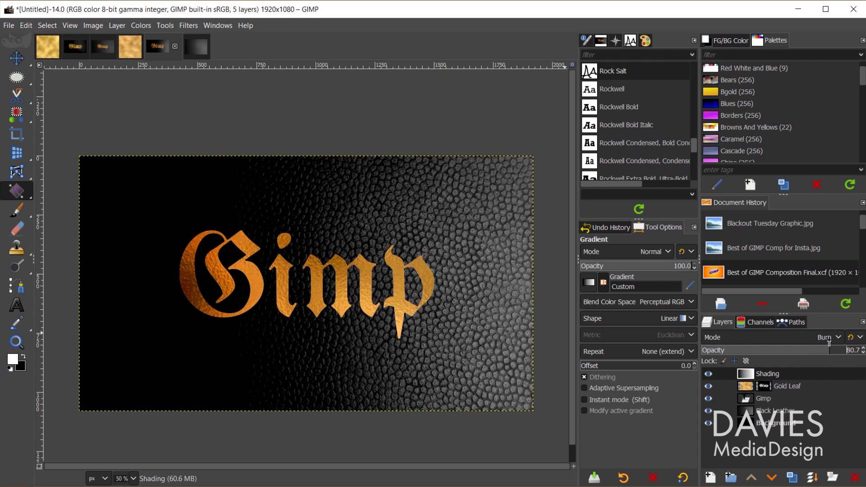
alt+click(747, 400)
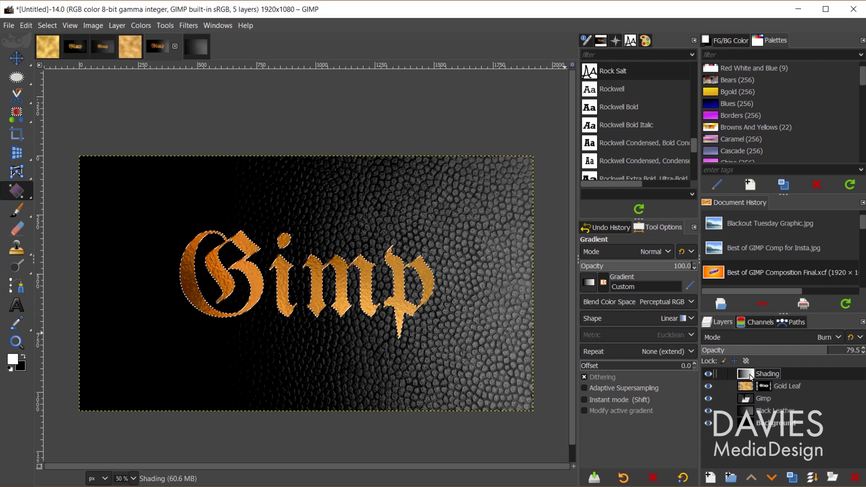
right_click(750, 375)
click(796, 220)
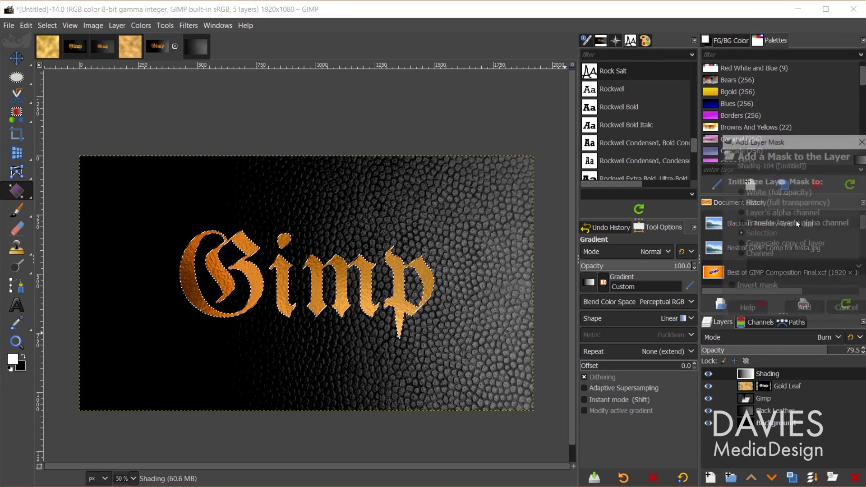
click(806, 311)
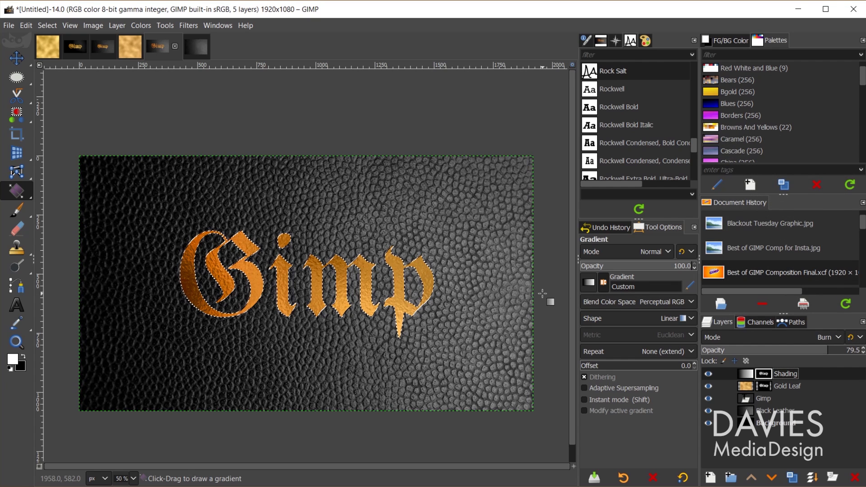
Step: Select none, hide the Gimp text layer after checking the G's edges, and view the whole text
key(shift+ctrl+a)
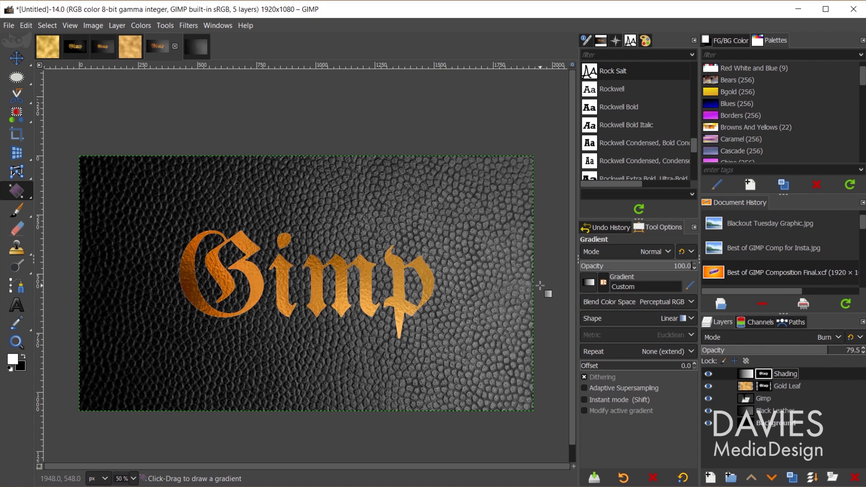
key(2)
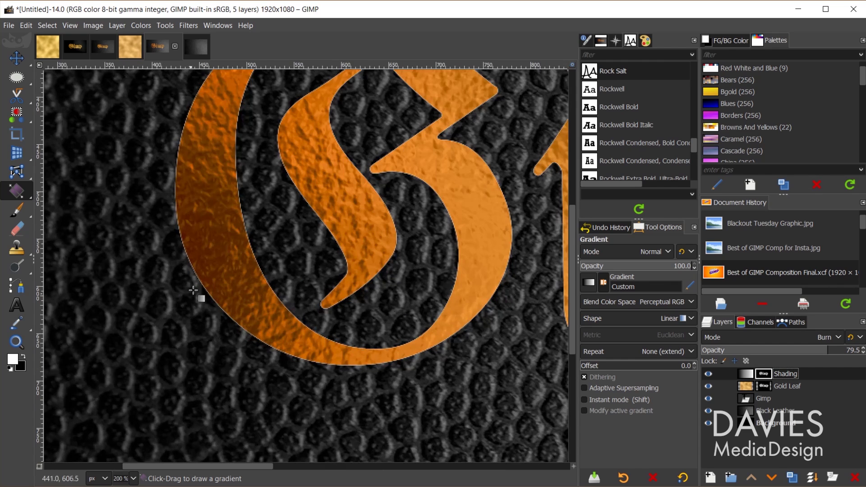
scroll(195, 287, up, 1)
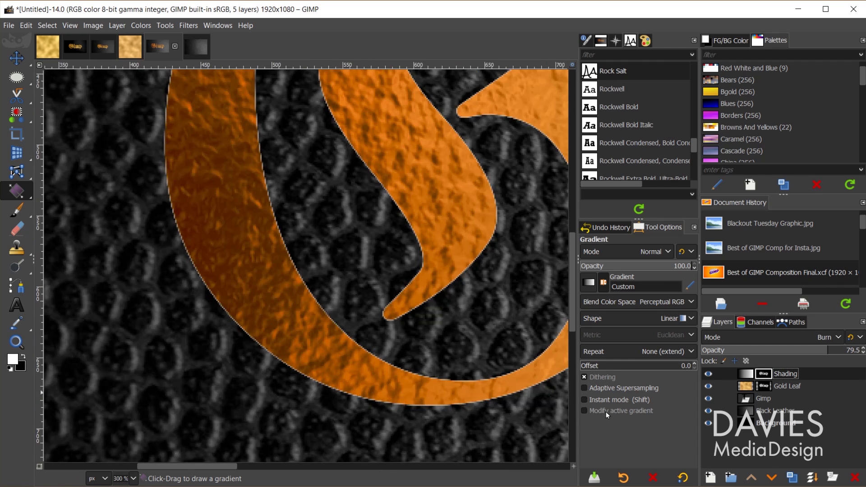
click(709, 399)
key(1)
key(minus)
key(minus)
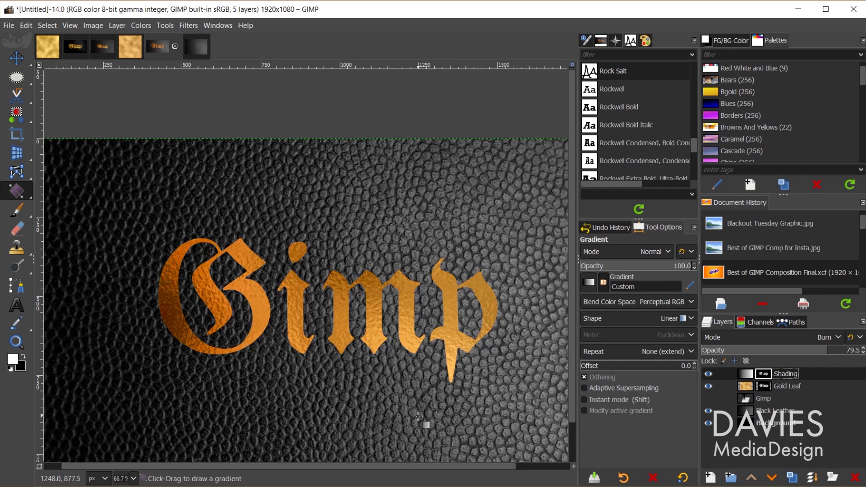
scroll(447, 433, down, 3)
scroll(451, 468, right, 2)
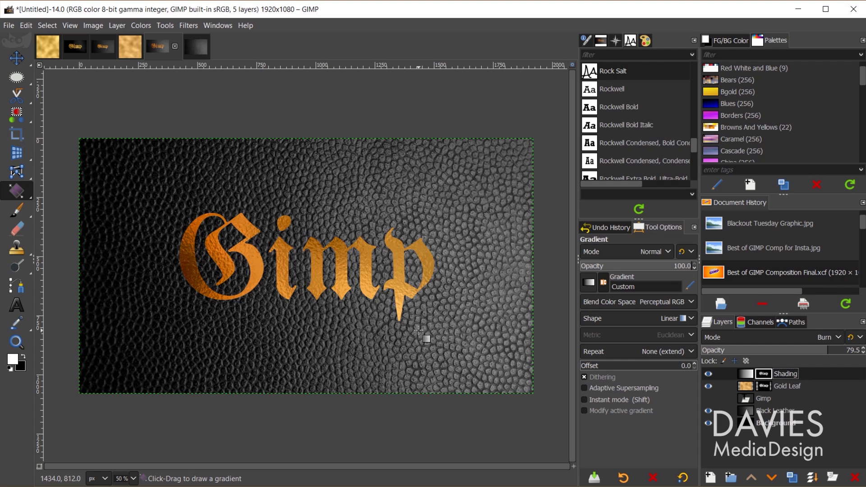
Step: Make Gold Leaf the active layer and search the actions for 'bump' to find Bump Map
click(743, 387)
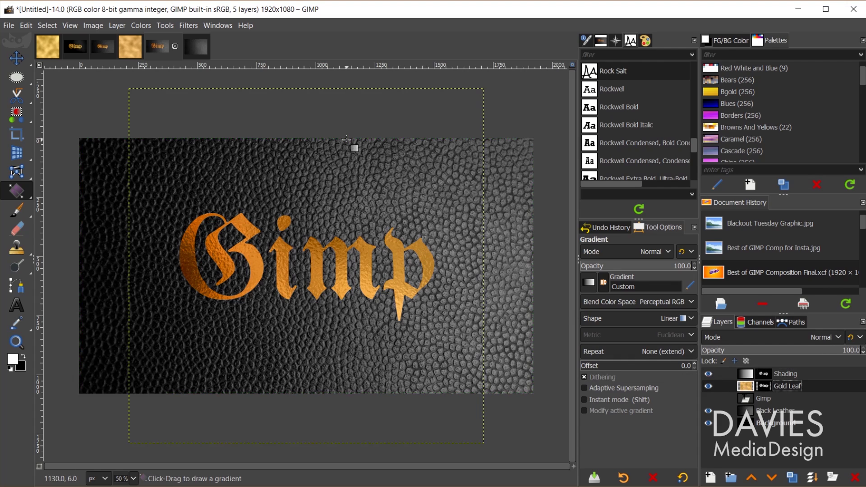
key(slash)
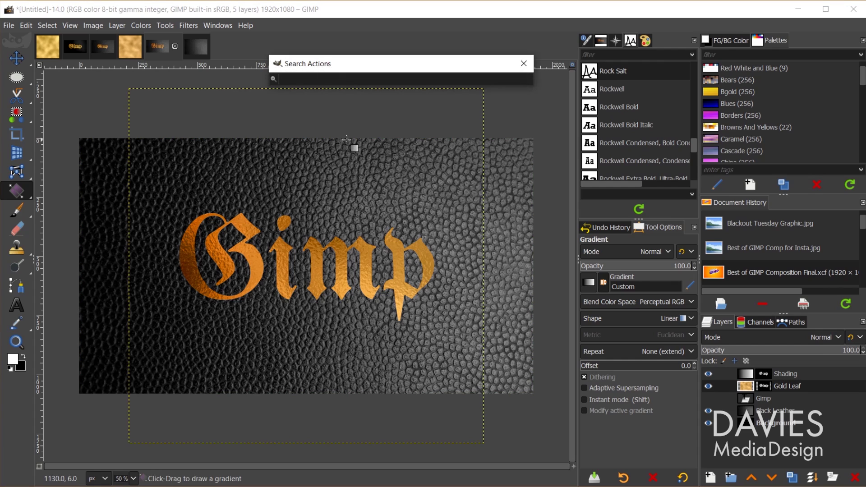
text(bump)
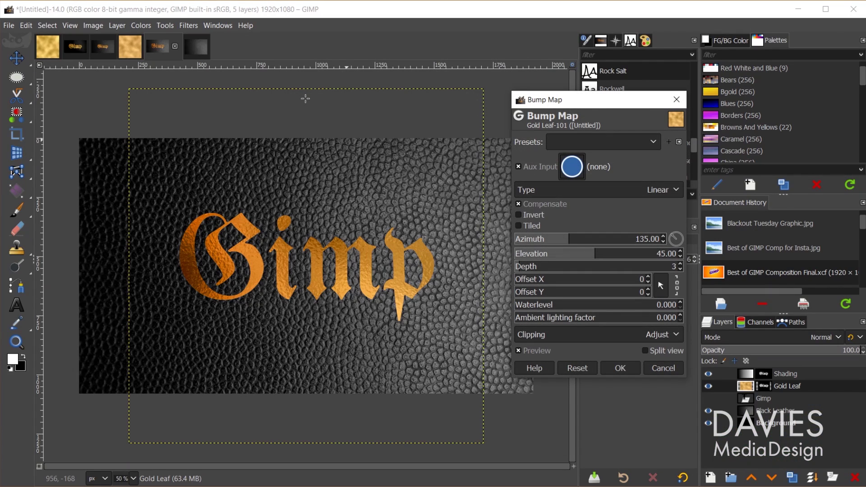
Step: Pick the black leather layer as the Bump Map's Aux Input and preview the grain
click(579, 169)
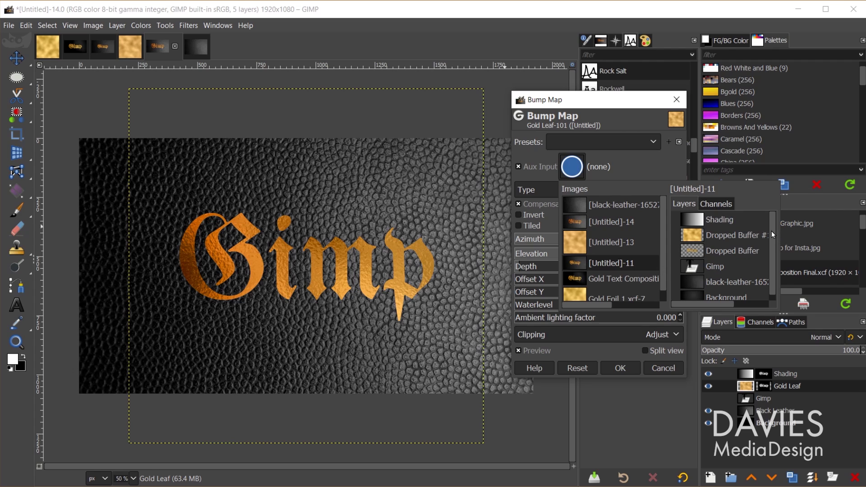
drag(771, 231, 770, 236)
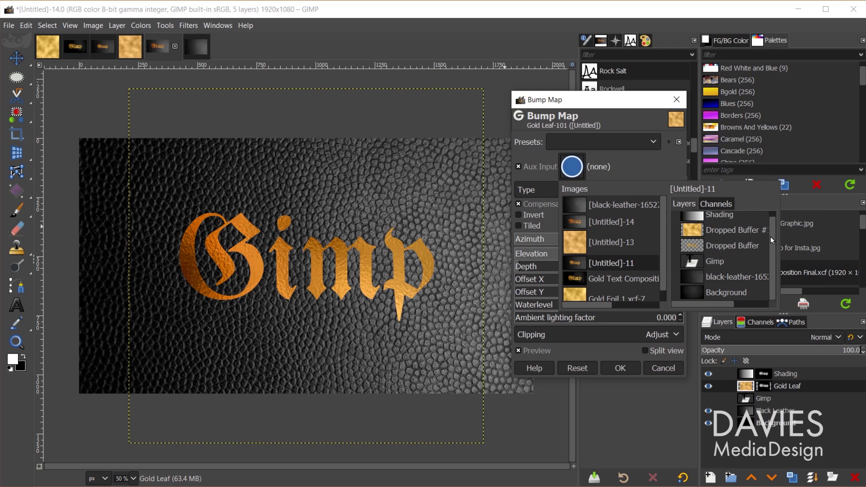
click(692, 276)
double_click(692, 276)
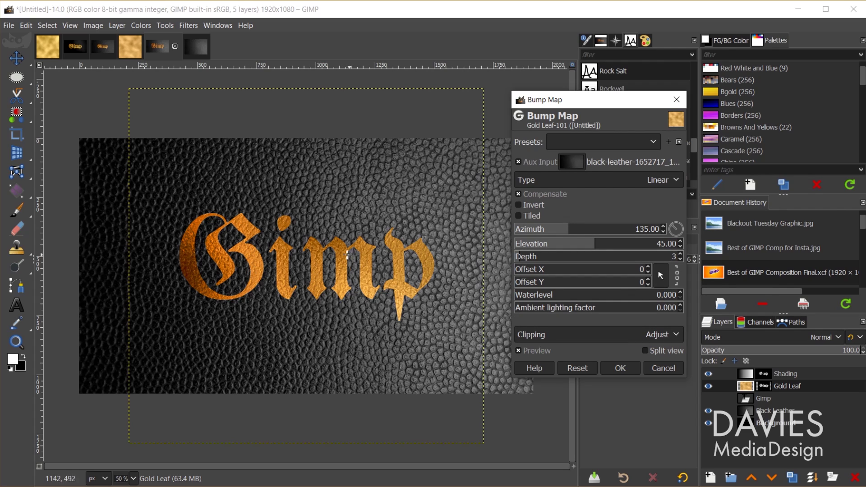
scroll(359, 285, up, 2)
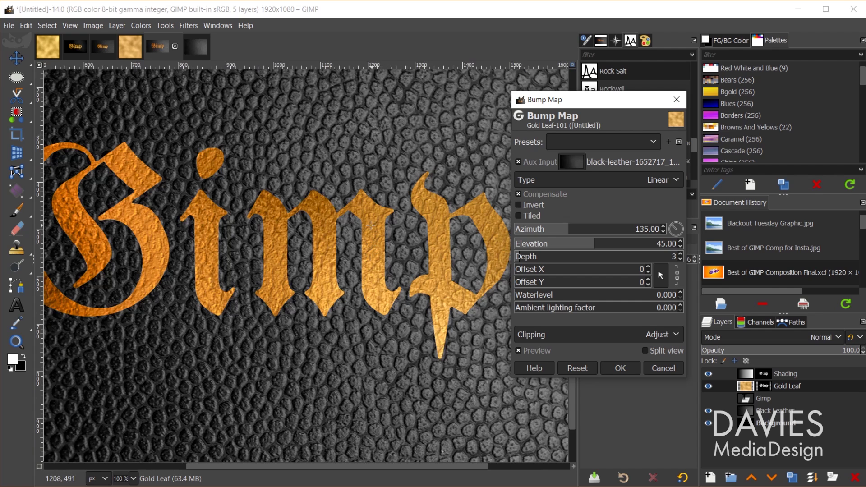
scroll(405, 296, down, 1)
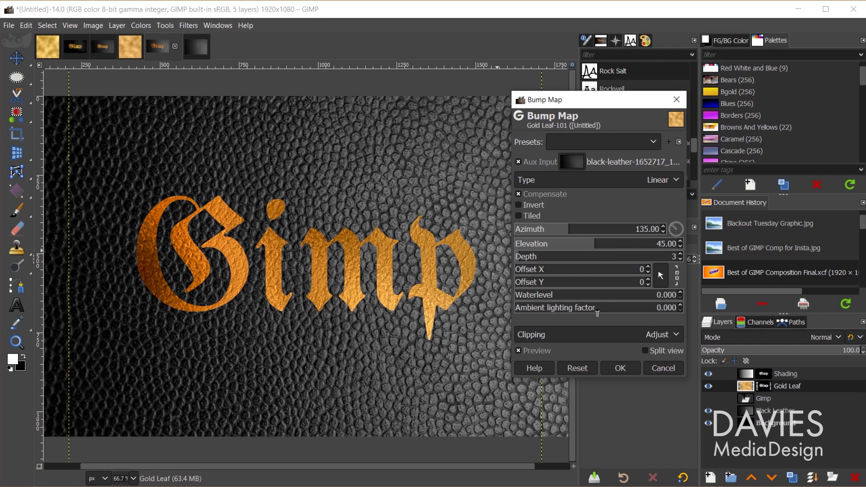
Step: Confirm the Bump Map with OK to emboss the leather grain into the Gold Leaf layer
click(620, 368)
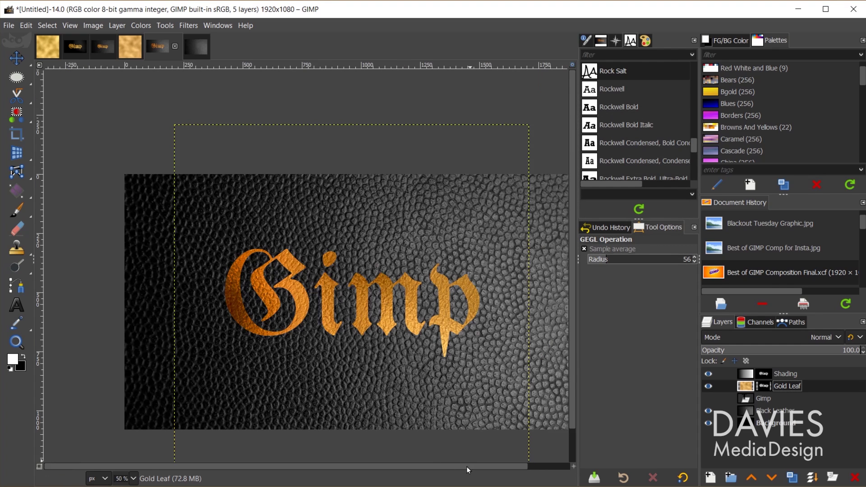